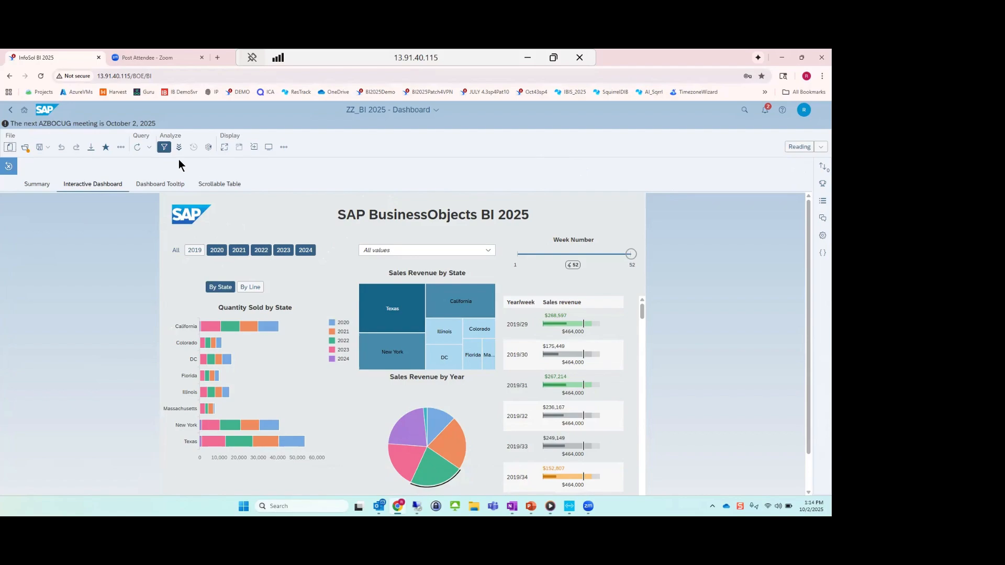
Exclude 2020 and 2023 from the year filter, and switch the quantity chart to By Line and back to By State.
left_click(217, 250)
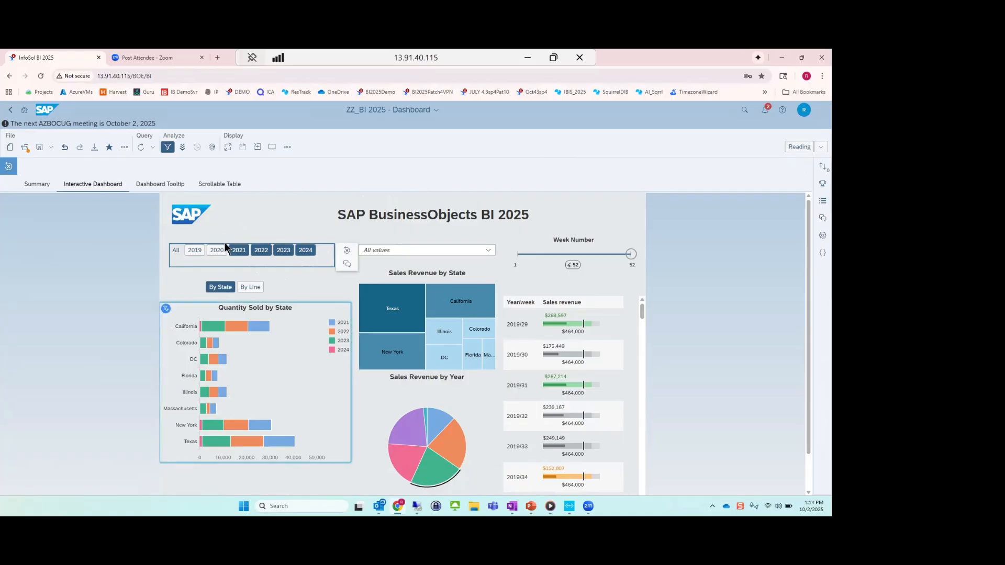
left_click(282, 251)
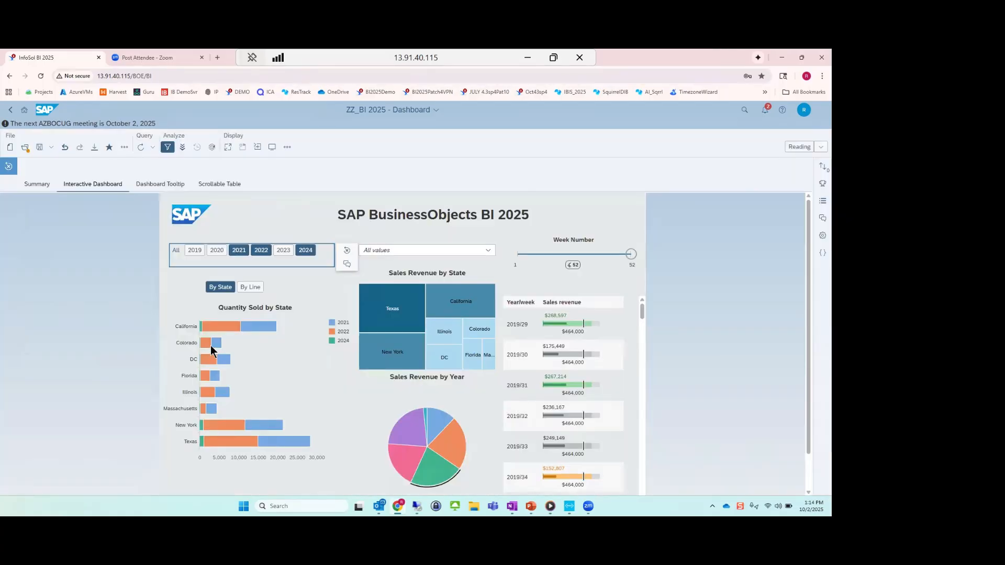
left_click(251, 288)
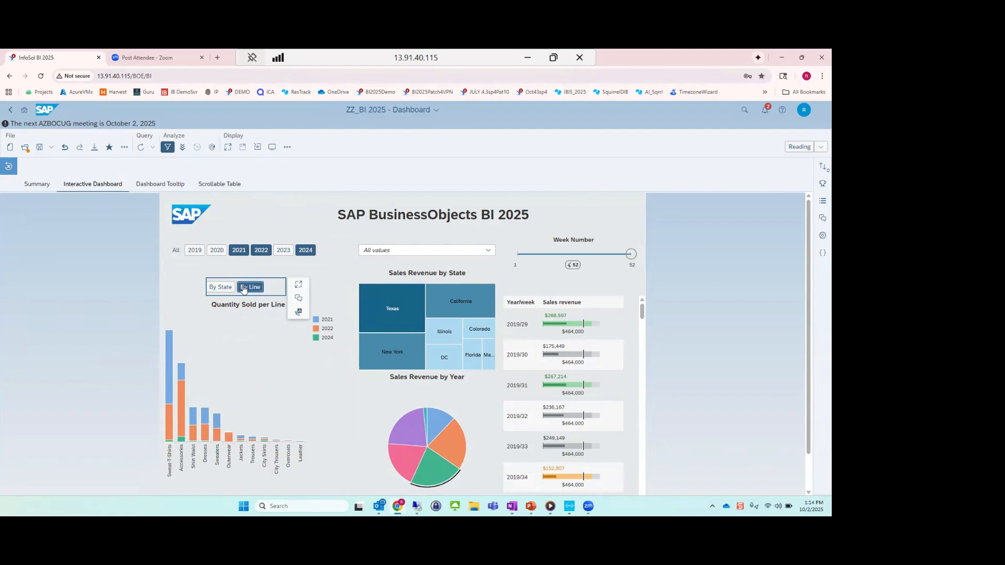
left_click(222, 288)
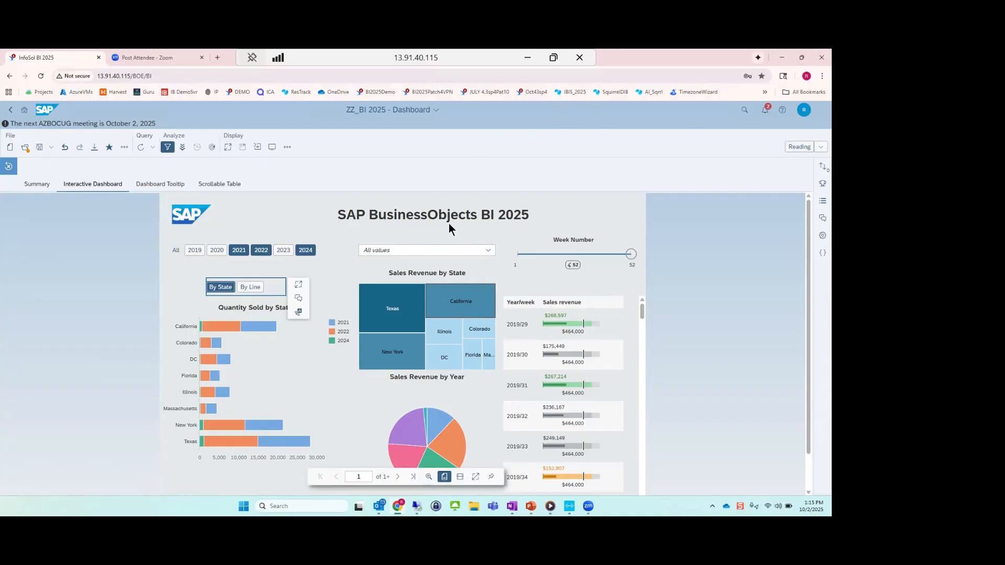
Filter the dashboard by state to California, Colorado, Texas and New York.
left_click(492, 251)
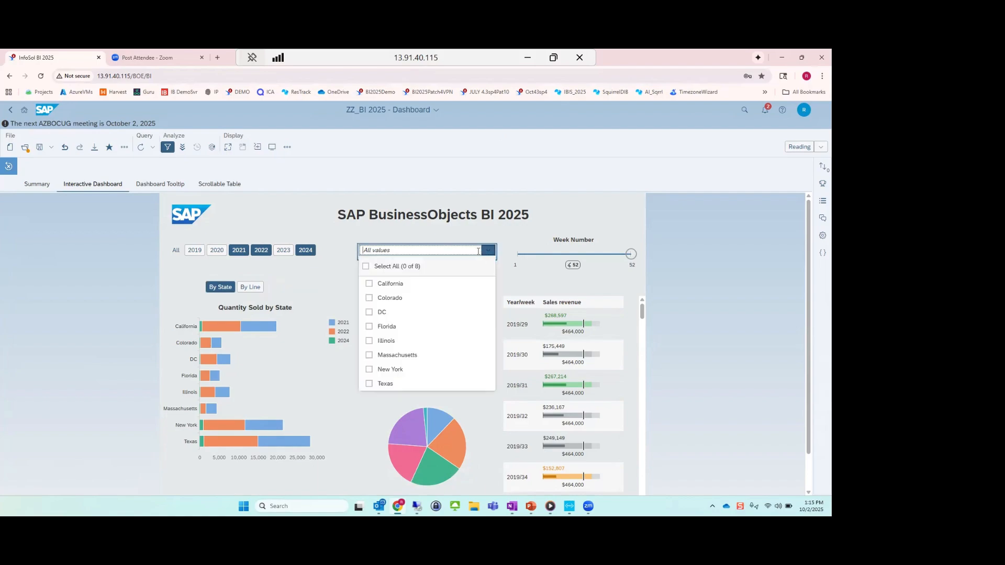
left_click(369, 283)
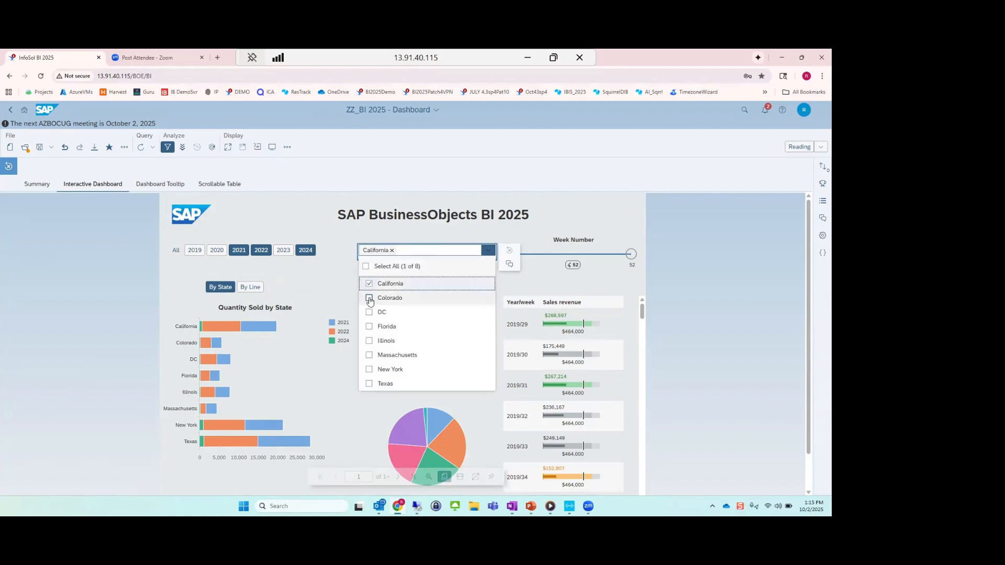
left_click(369, 298)
left_click(369, 383)
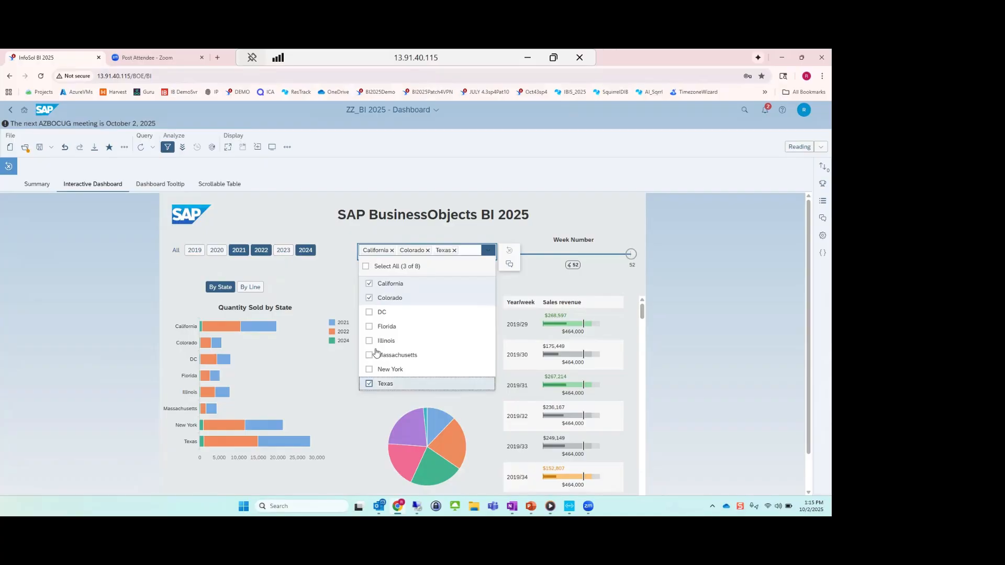
left_click(368, 369)
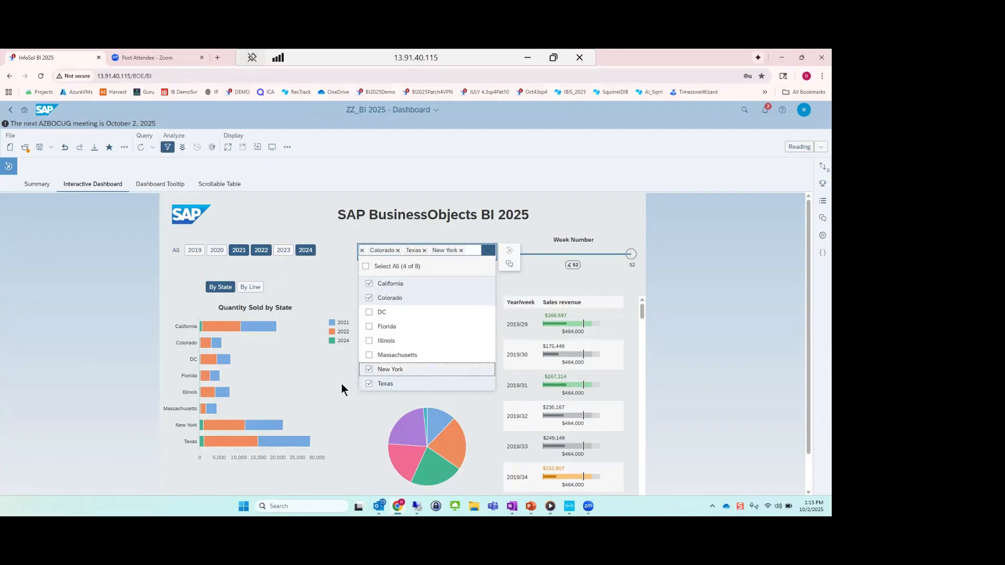
left_click(341, 384)
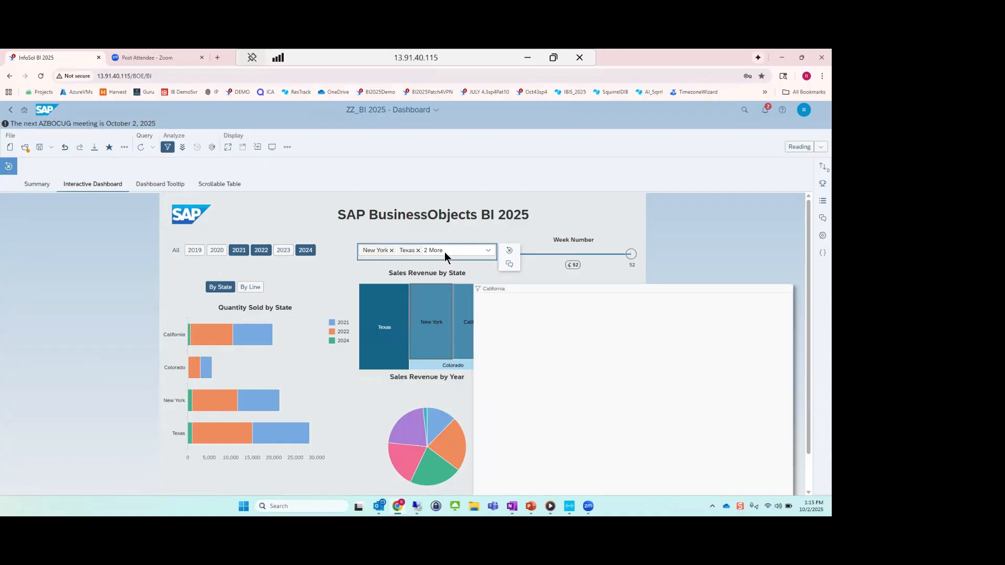
Clear the state selection so the filter covers all values.
left_click(444, 253)
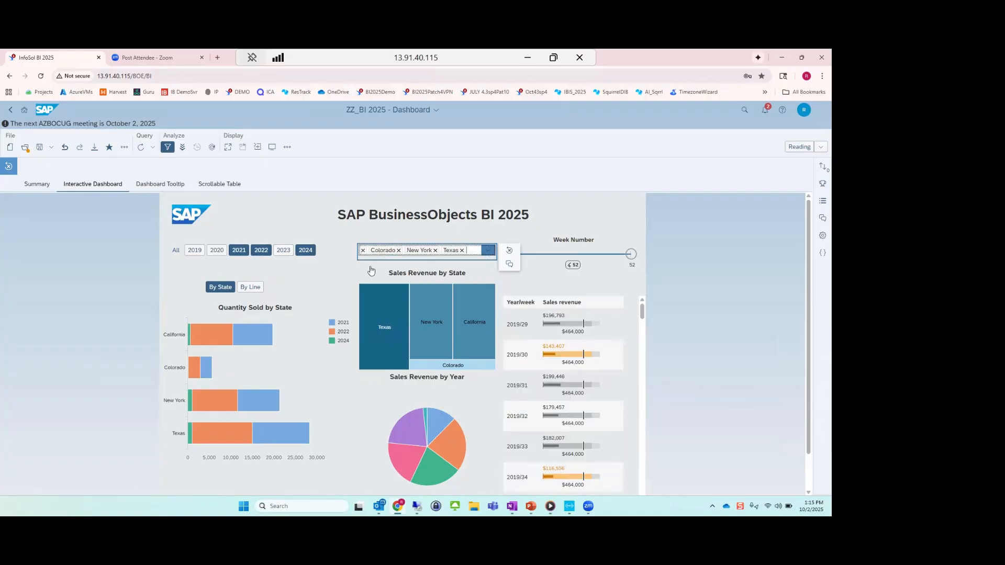
left_click(366, 267)
left_click(366, 267)
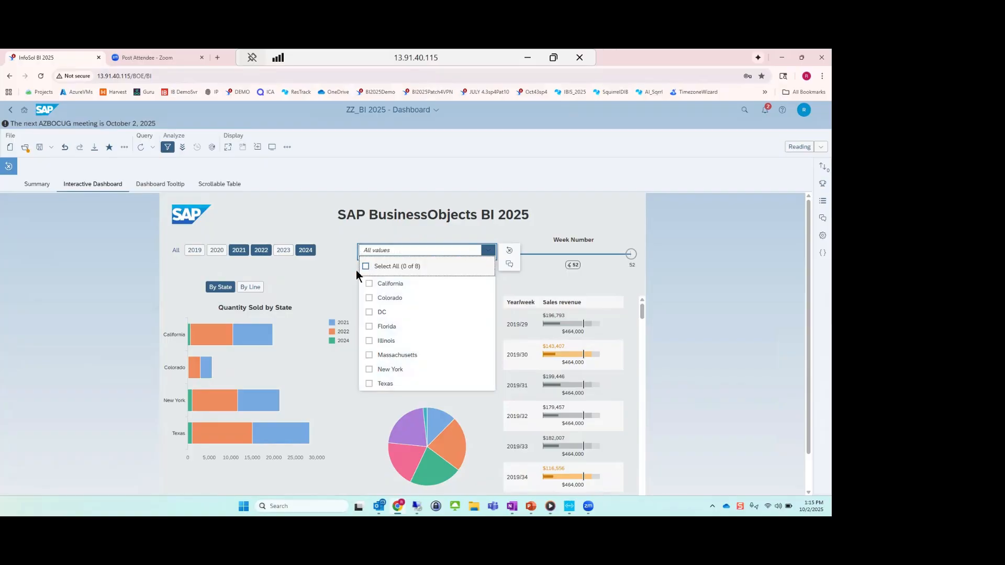
left_click(332, 282)
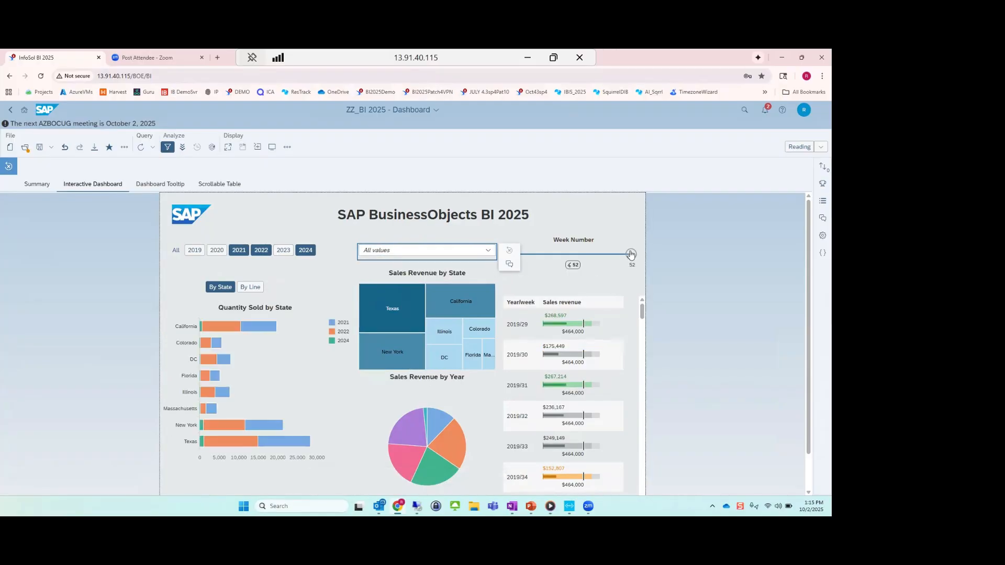
Set the Week Number filter to 39.
left_click_drag(630, 253, 601, 254)
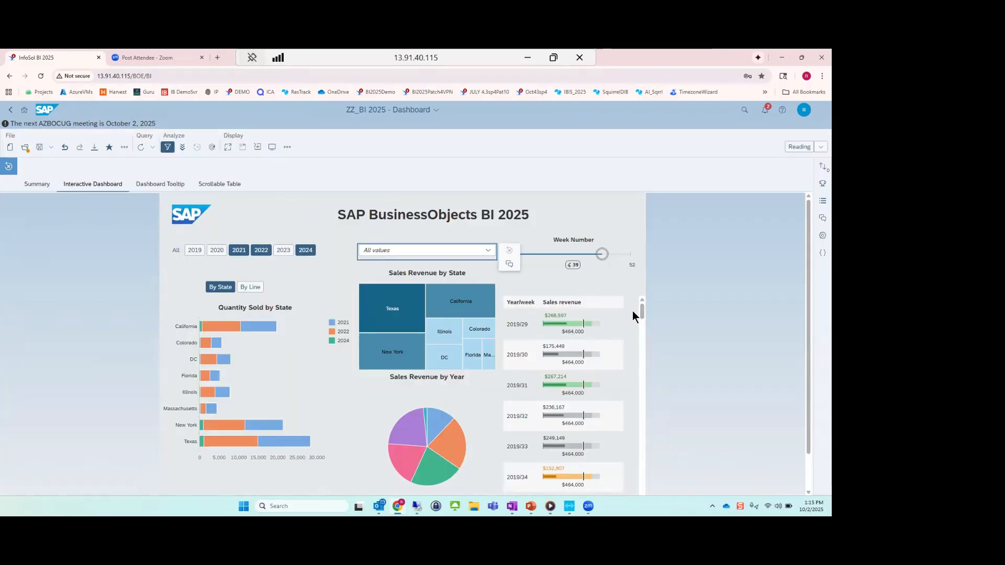
left_click_drag(624, 312, 624, 313)
Examine the tooltip charts for California's 2022 quantity bar and its Q2 column, and select Texas in the revenue treemap.
left_click(209, 325)
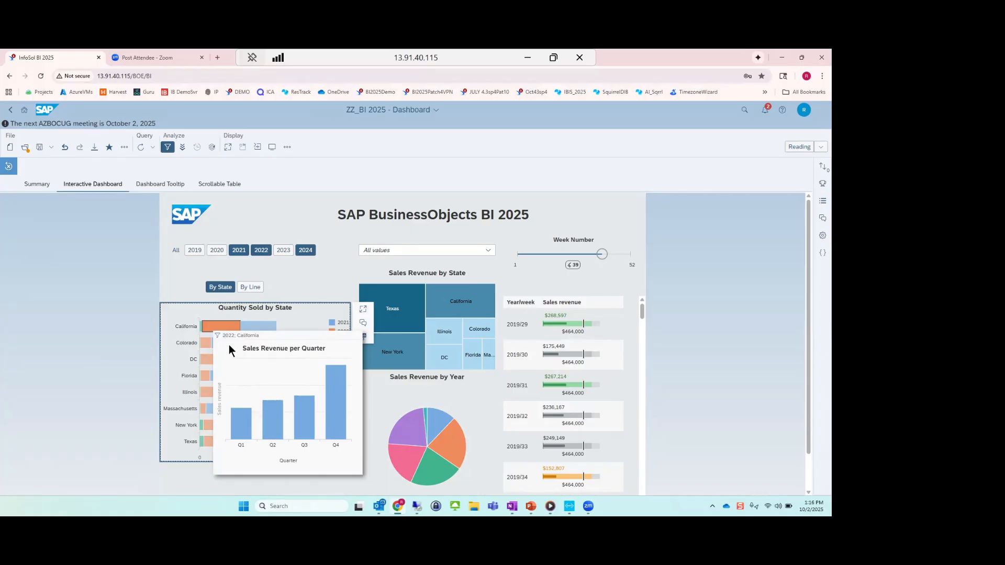
left_click(271, 410)
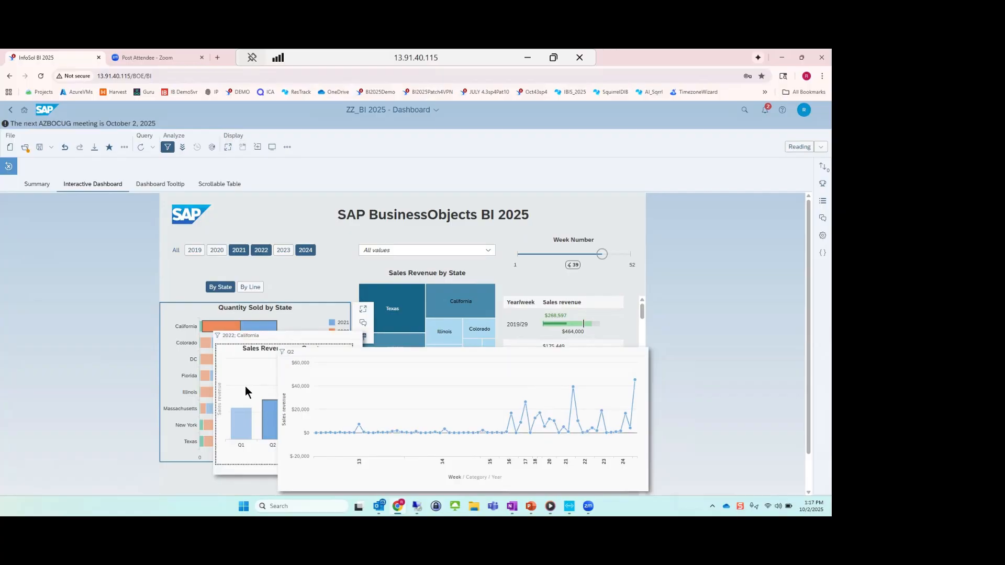
left_click(275, 290)
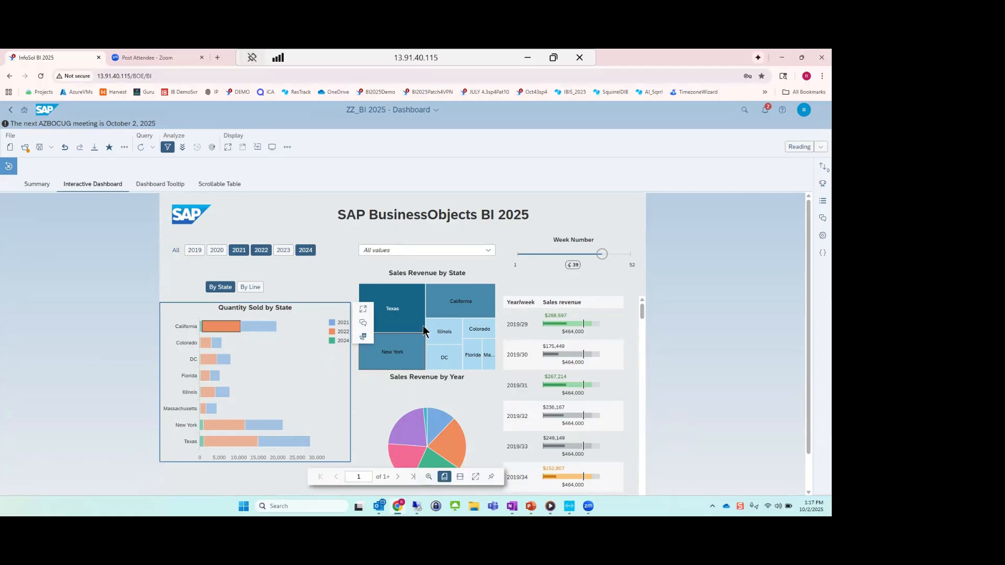
left_click(392, 317)
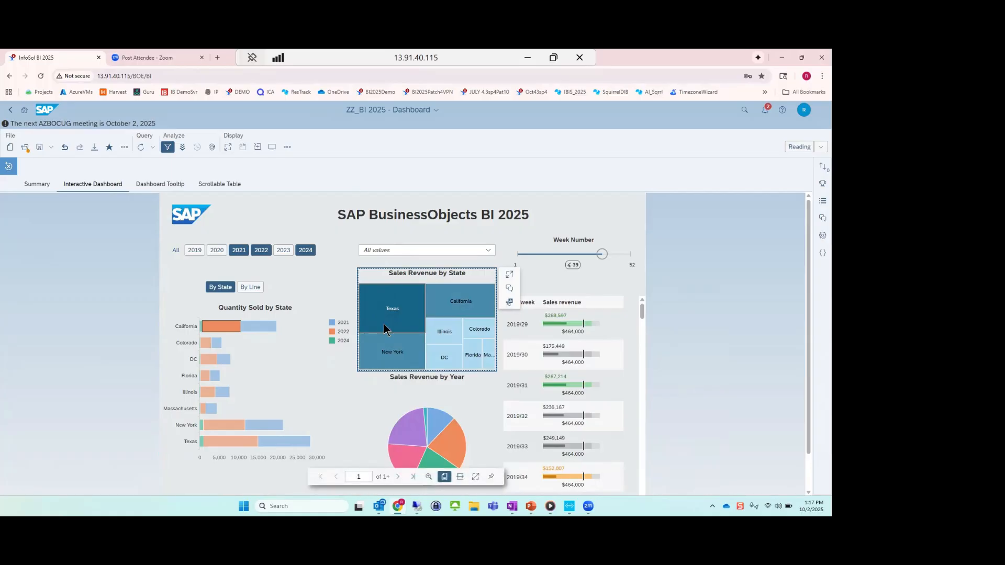
mouse_move(384, 324)
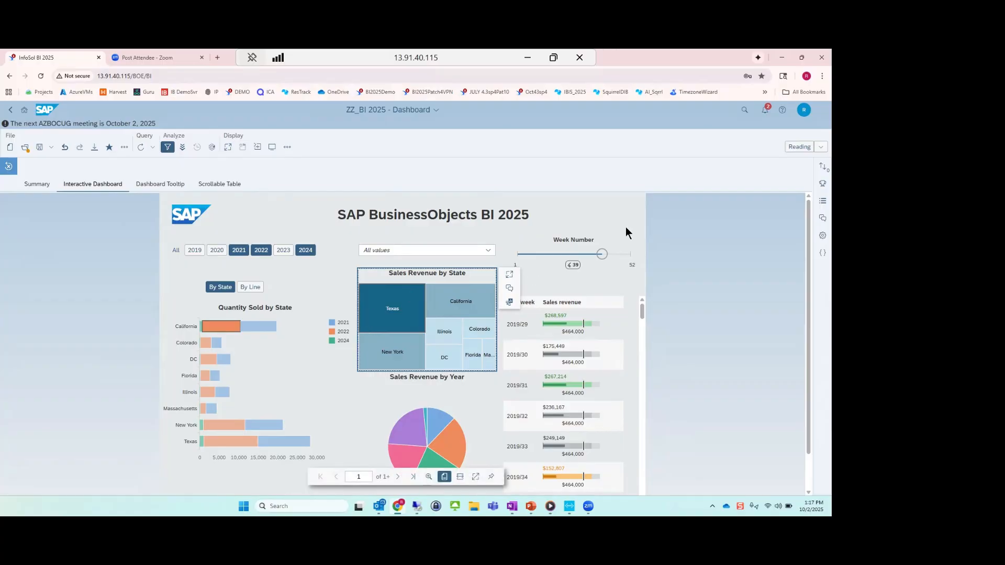
Switch the document to Design mode and open the hidden Custom Tooltips report.
left_click(796, 149)
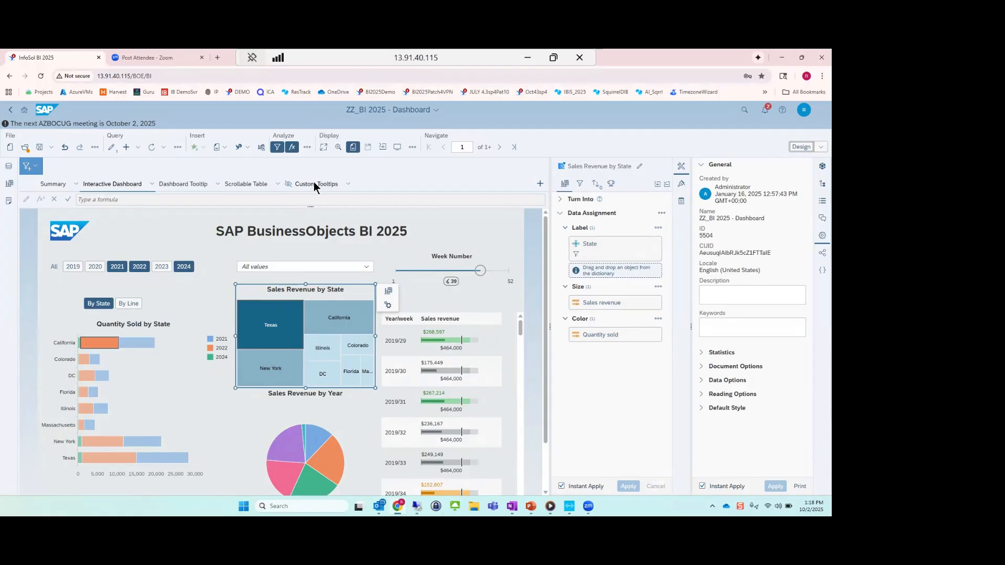
left_click(310, 185)
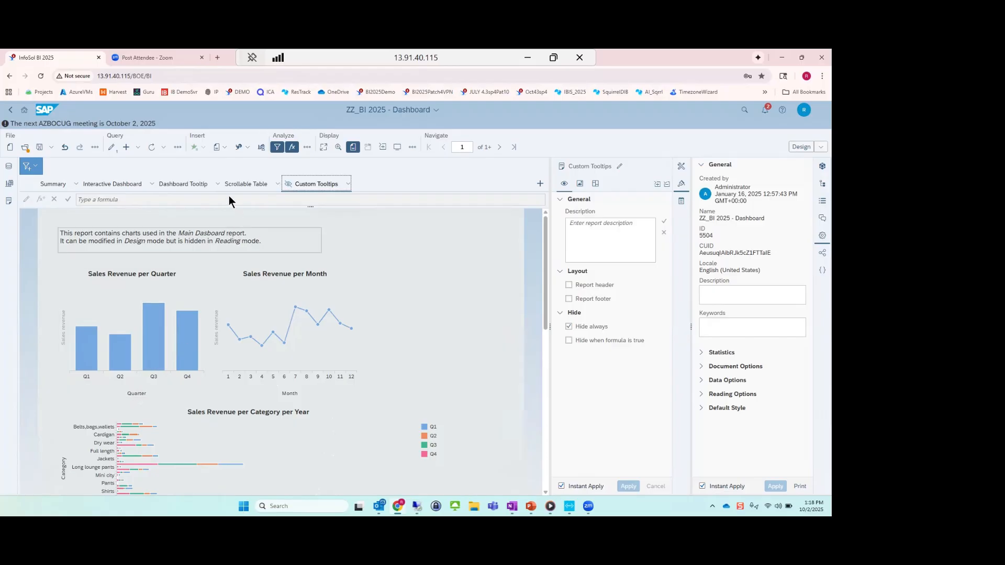
Open the Scrollable Table report and look through the rows of its sales table.
left_click(254, 184)
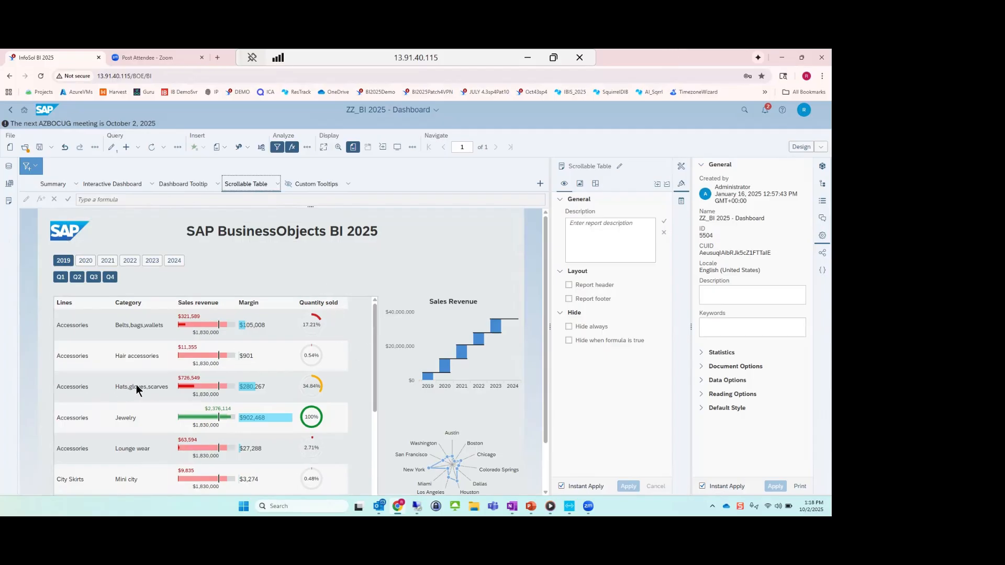
scroll(224, 388, "down", 10)
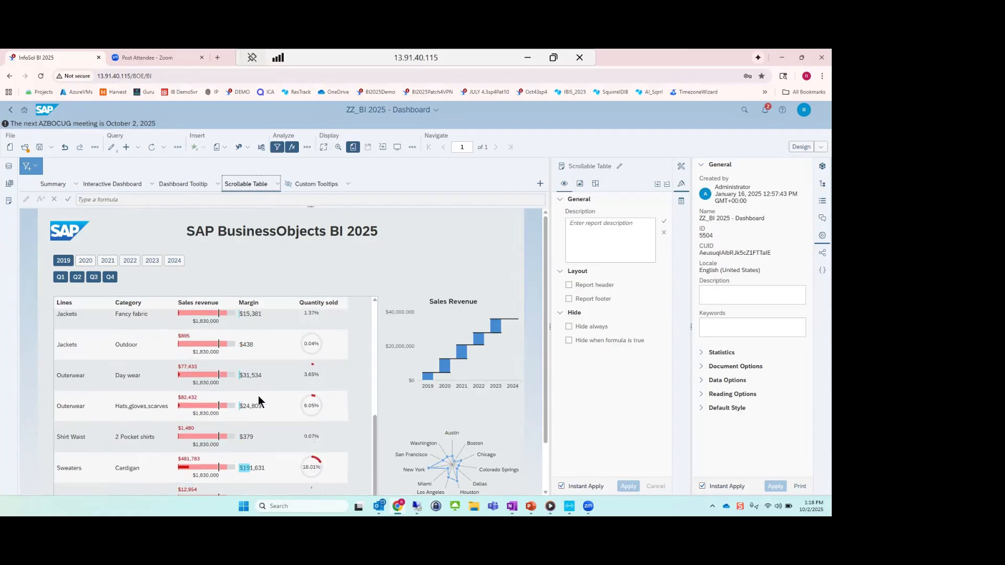
scroll(260, 391, "down", 2)
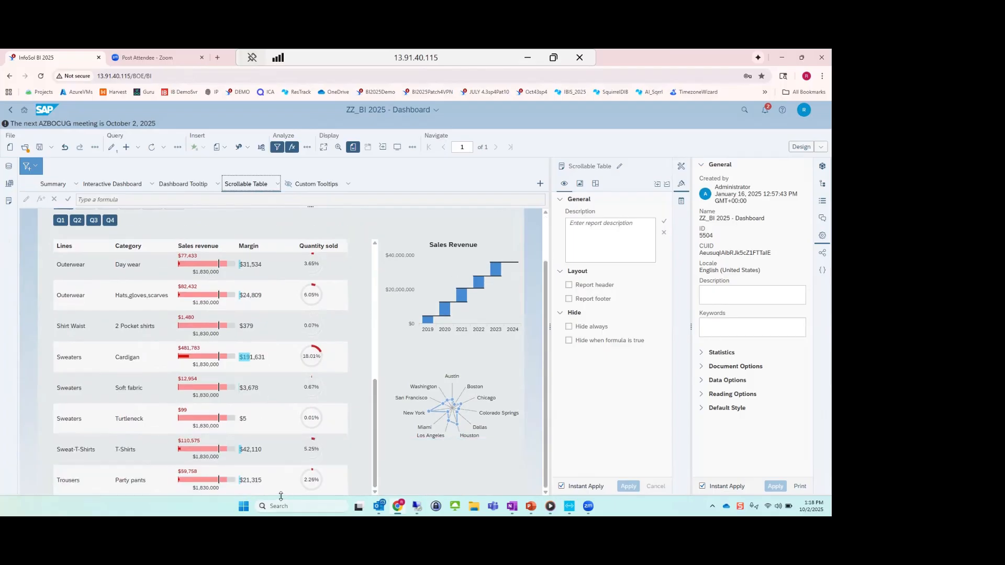
scroll(315, 391, "up", 10)
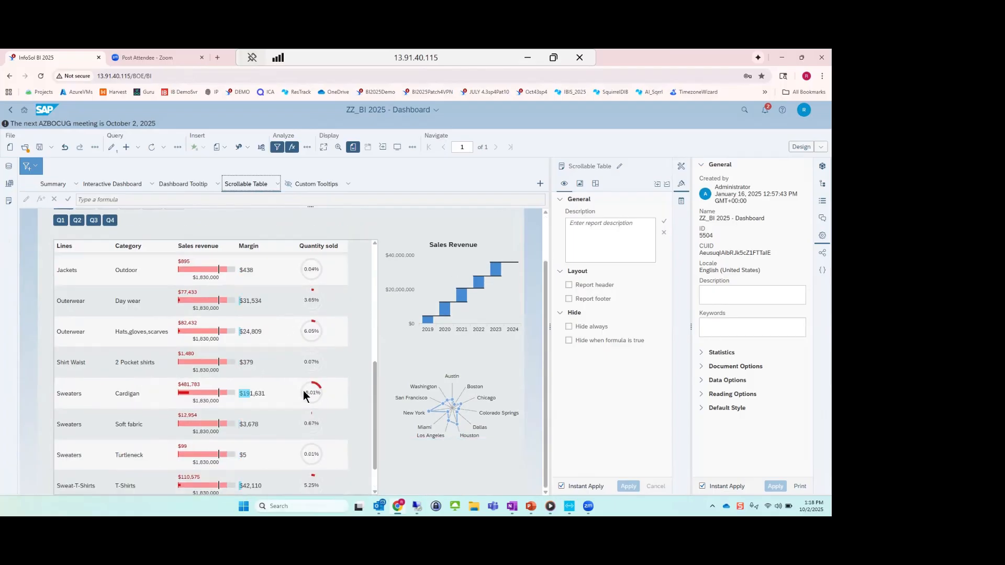
scroll(136, 298, "up", 1)
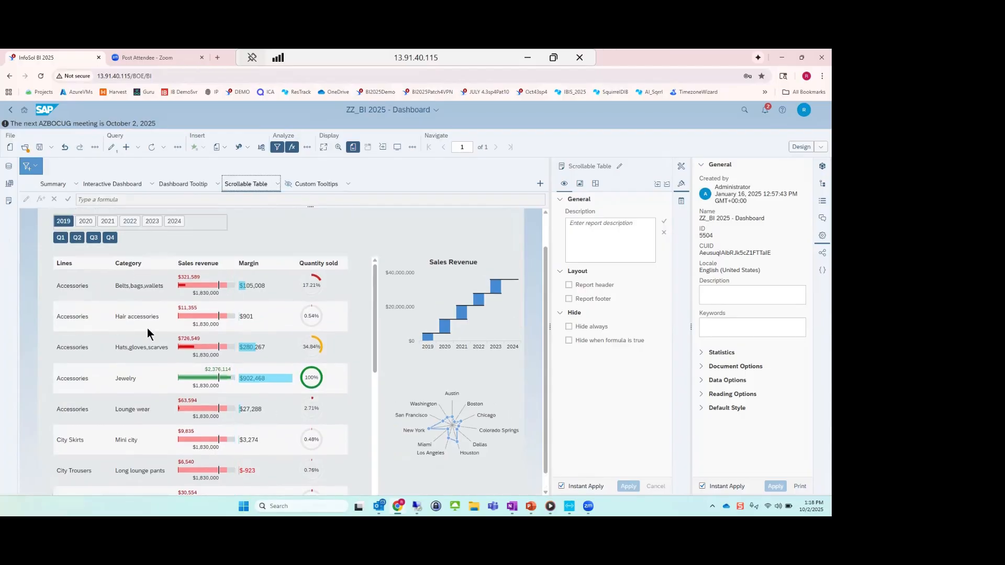
mouse_move(193, 285)
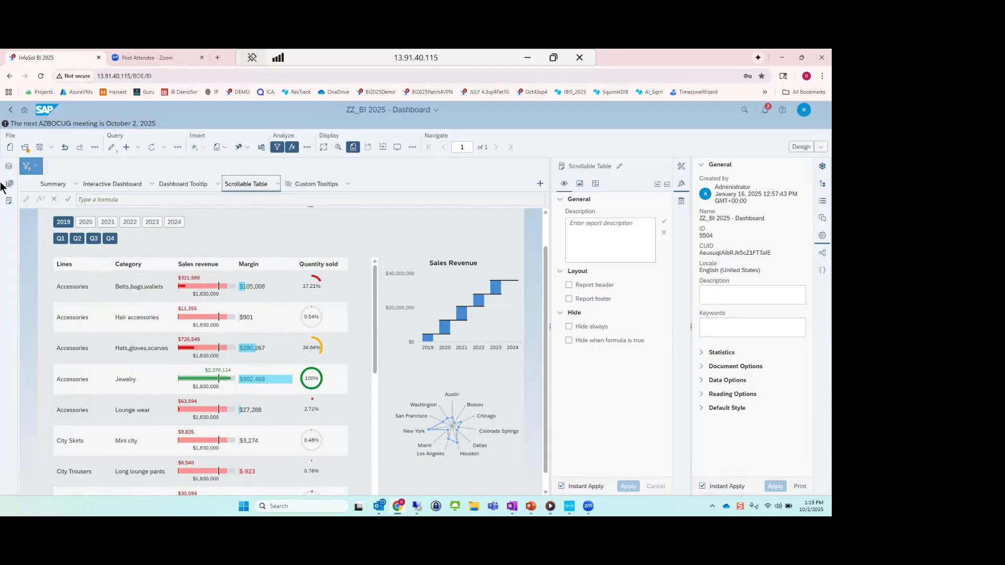
Review the available data sources and the report element categories, expanding the Tables group.
left_click(7, 167)
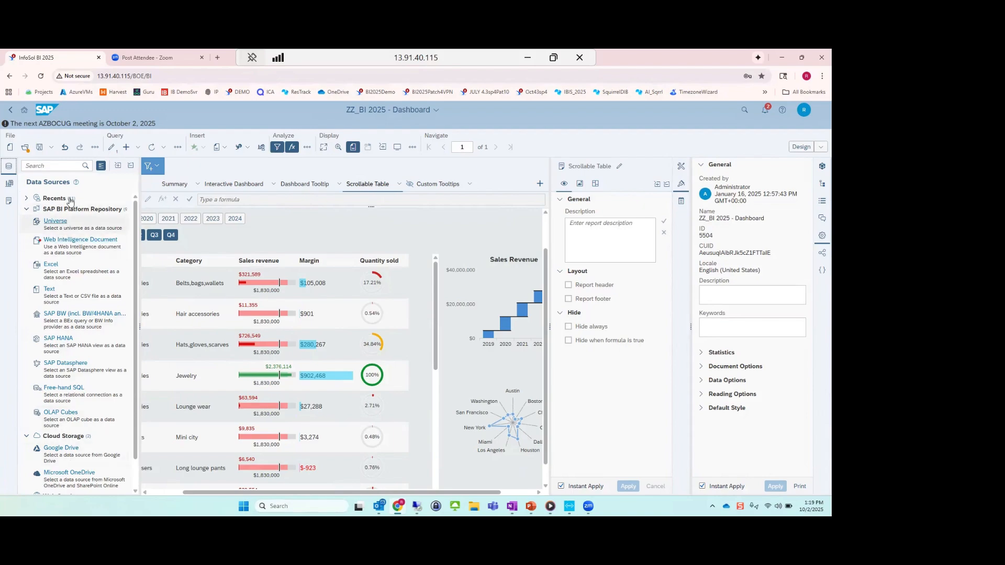
left_click(7, 184)
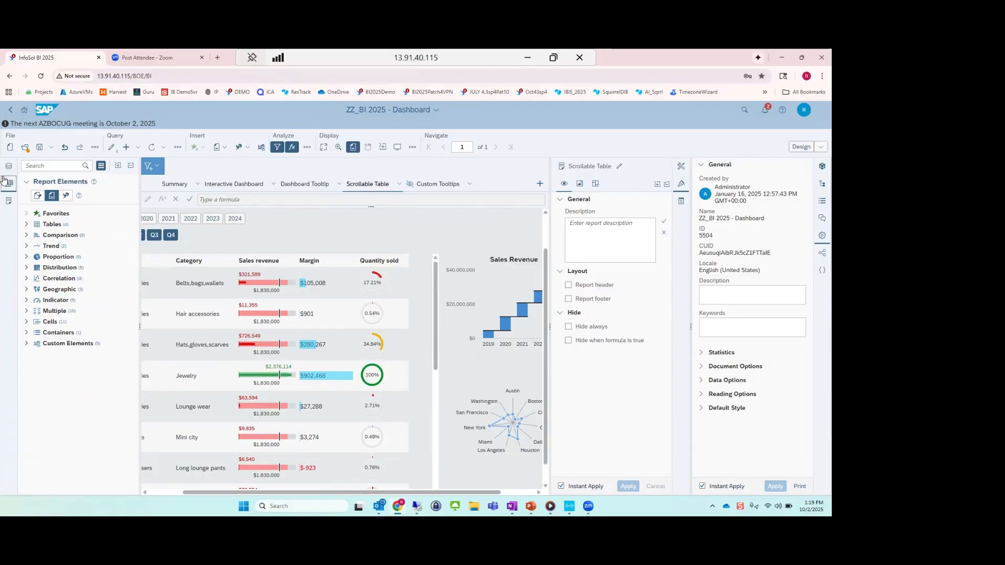
left_click(36, 196)
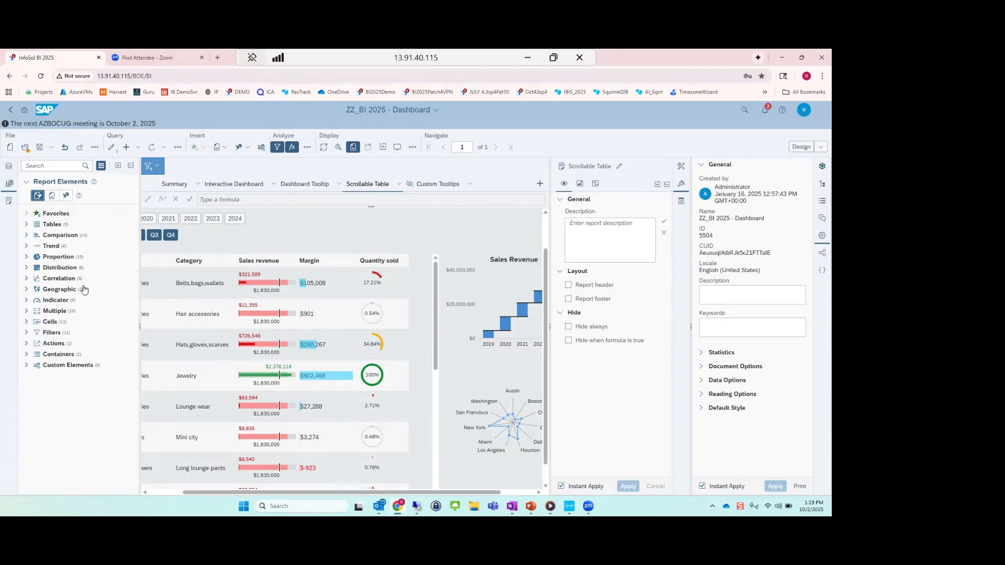
left_click(51, 195)
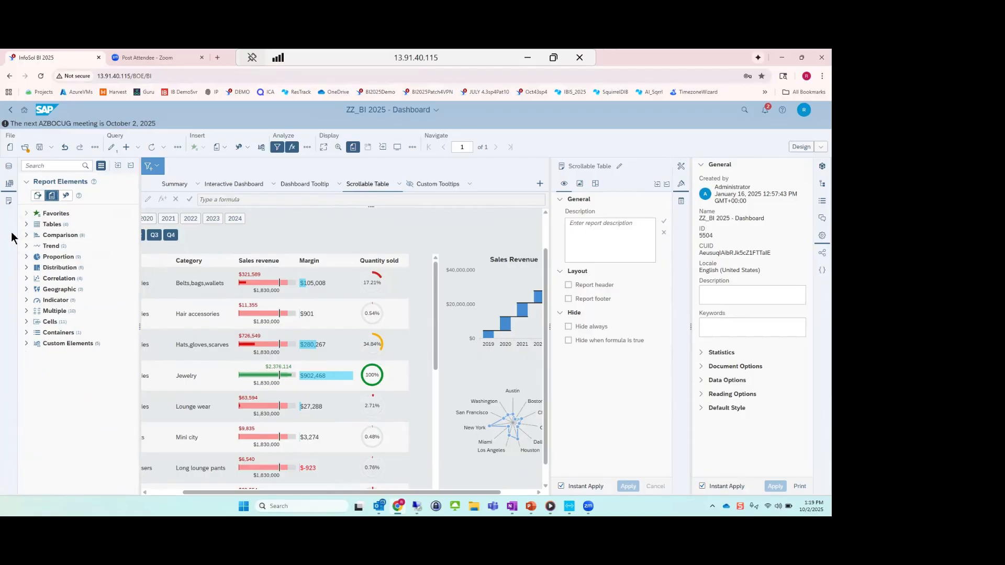
left_click(25, 225)
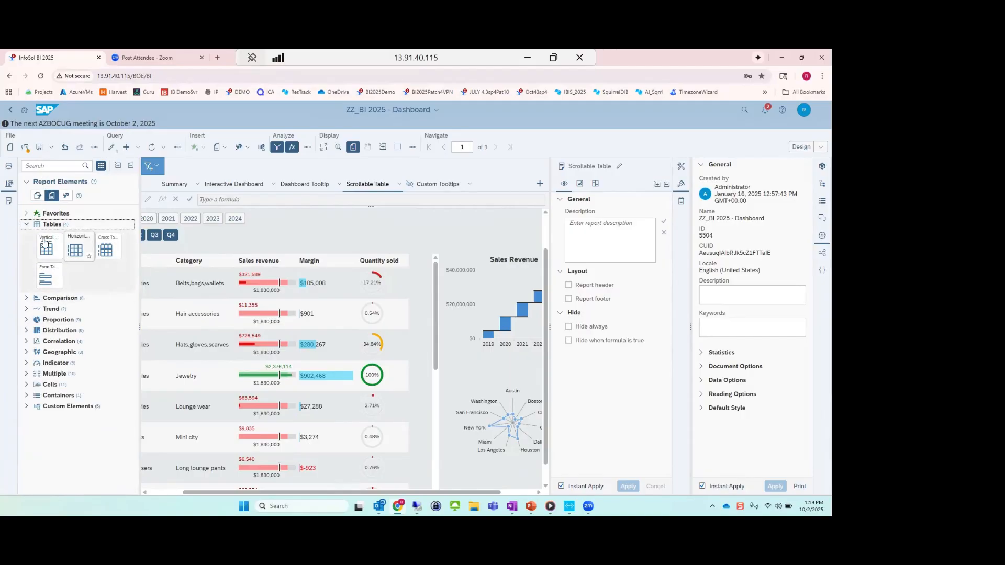
Show the elements supported when exporting to WIDX, and compare the Proportion charts in list and thumbnail view.
left_click(66, 197)
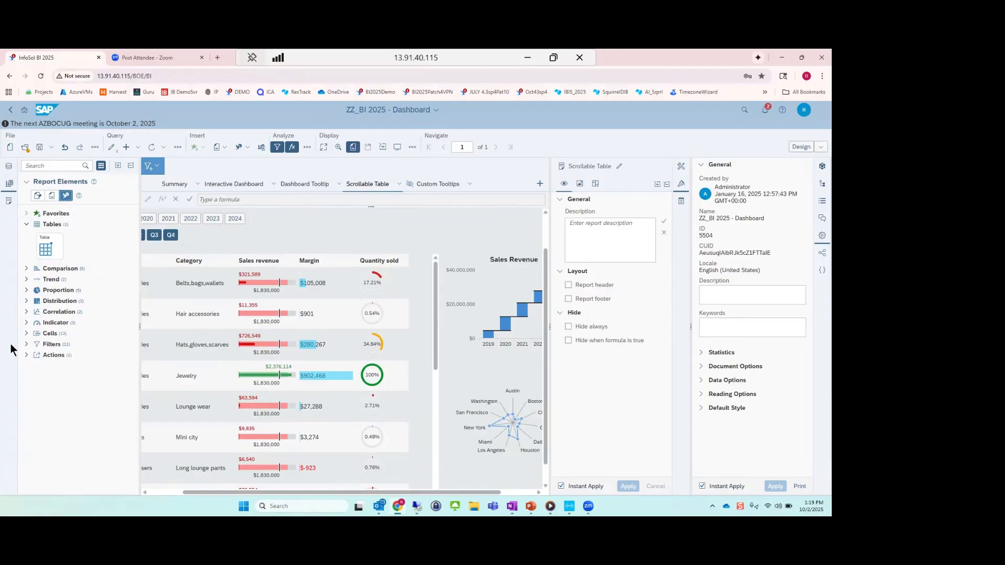
left_click(27, 291)
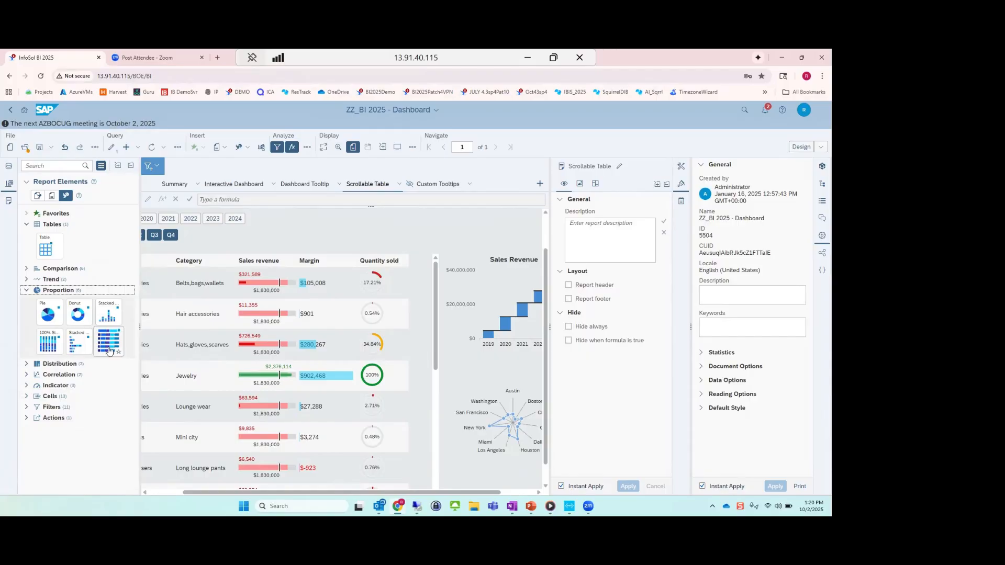
left_click(101, 166)
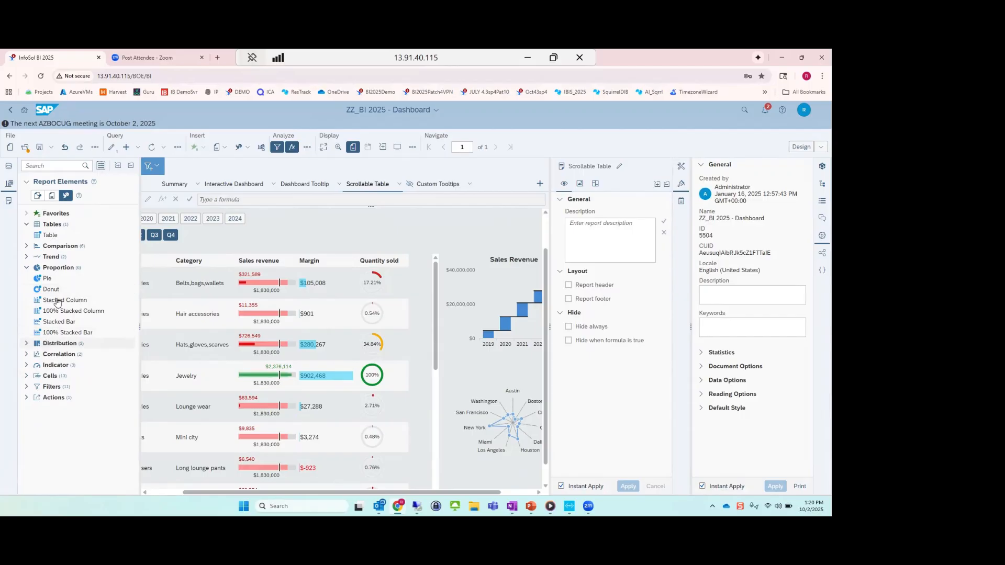
left_click(101, 166)
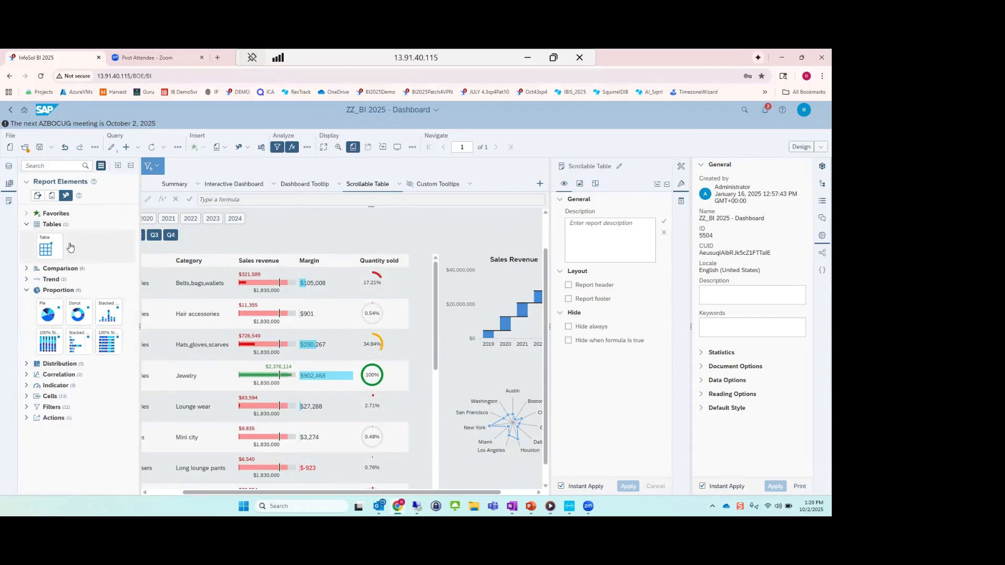
Show all report elements again, and open the Procurement Dashboard from the launch pad's Favorites.
left_click(34, 198)
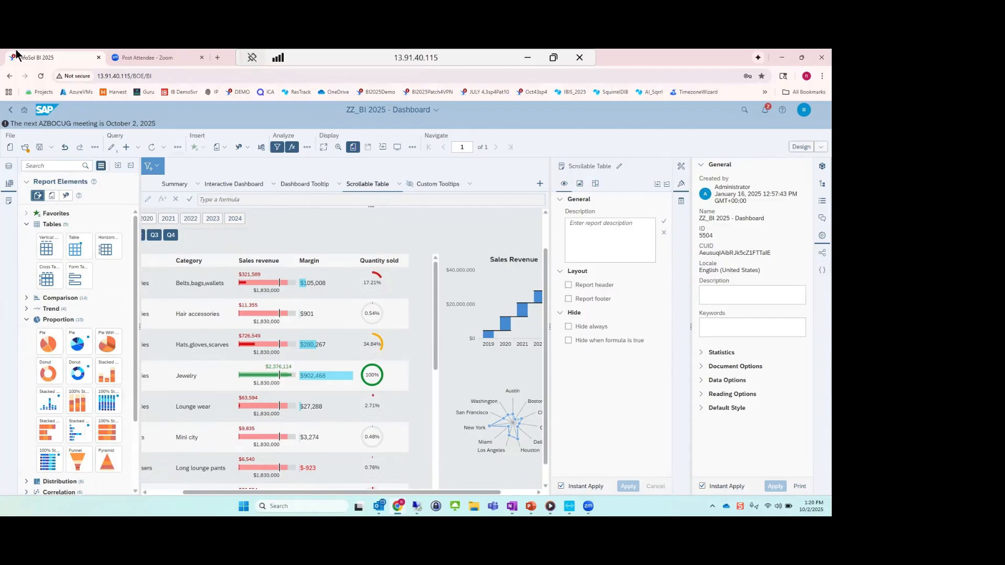
left_click(413, 116)
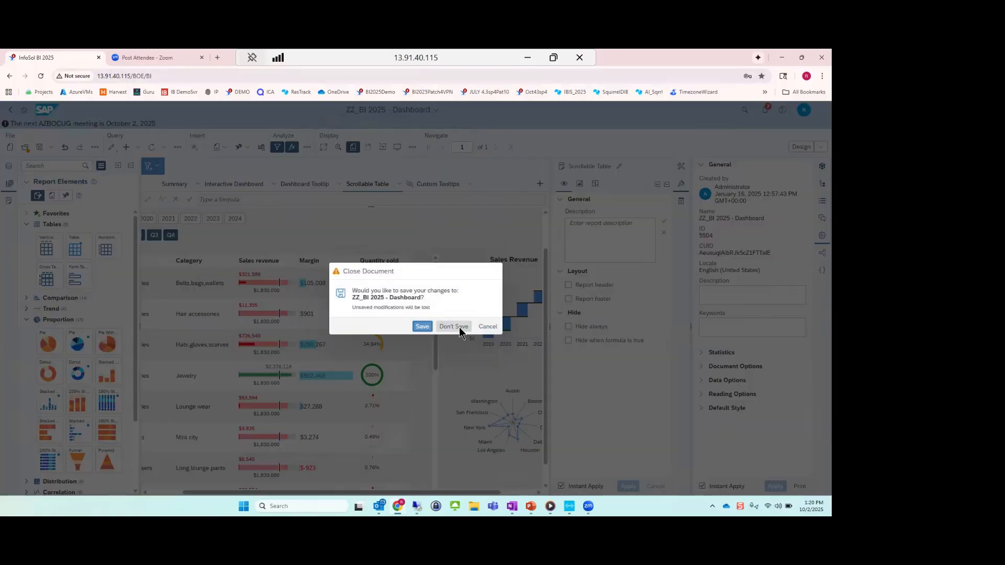
left_click(459, 327)
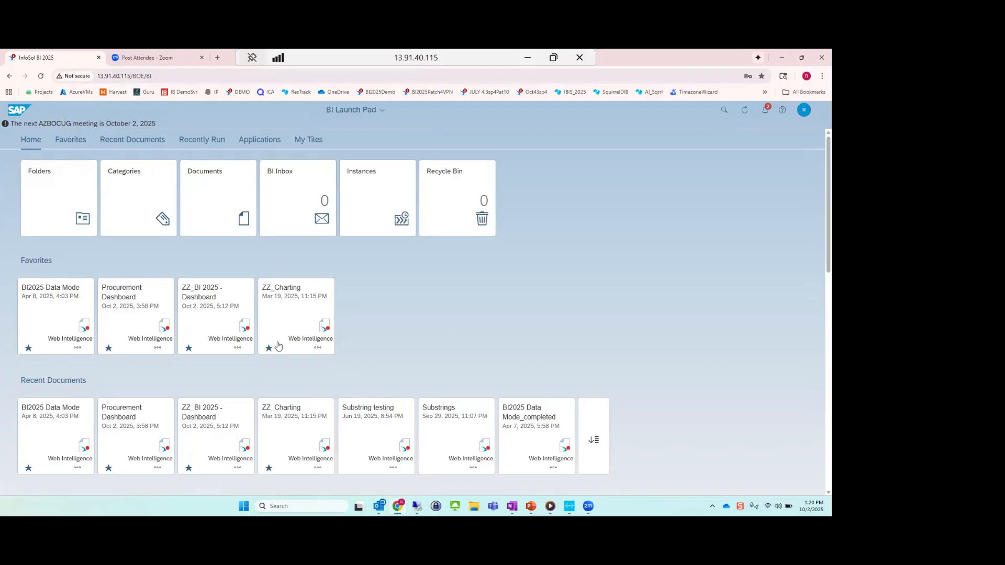
left_click(159, 287)
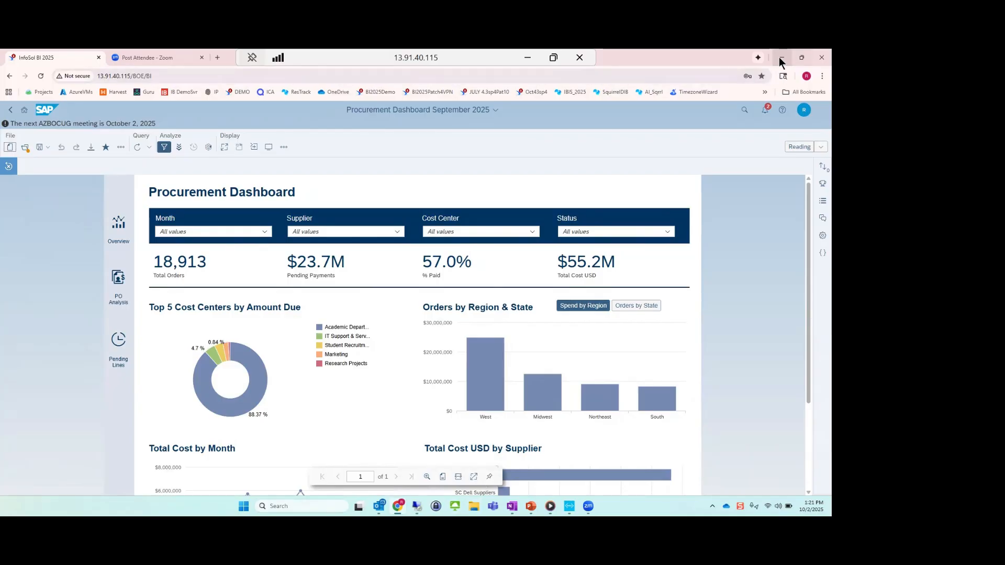
Open the ZZ_BI 2025 - Dashboard document from the Favorites folder.
left_click(25, 147)
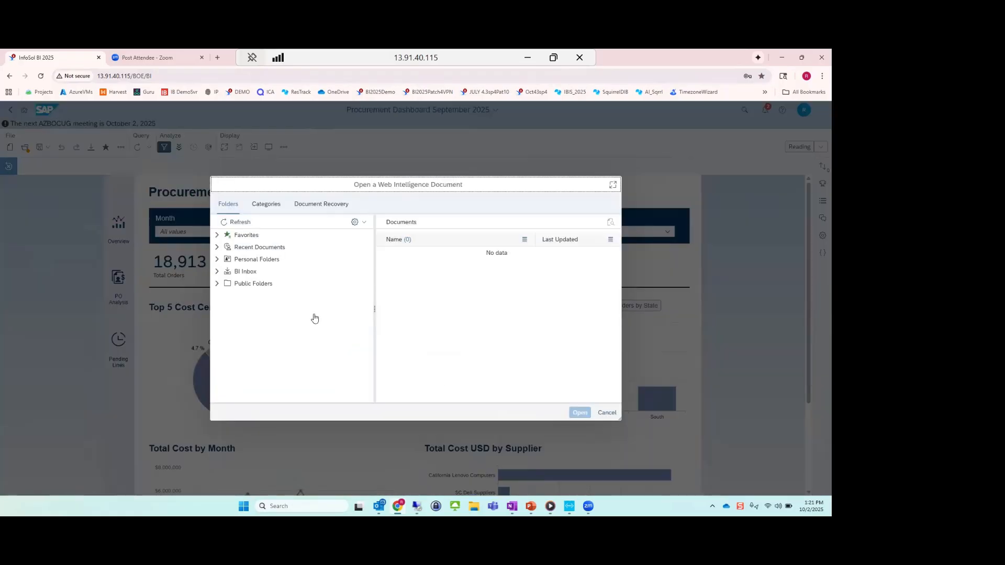
left_click(253, 235)
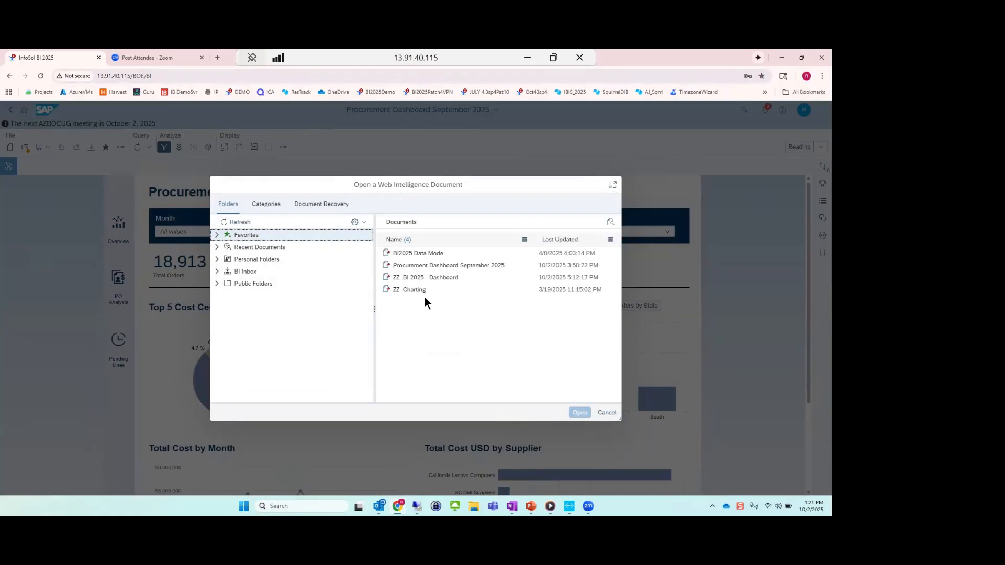
left_click(426, 277)
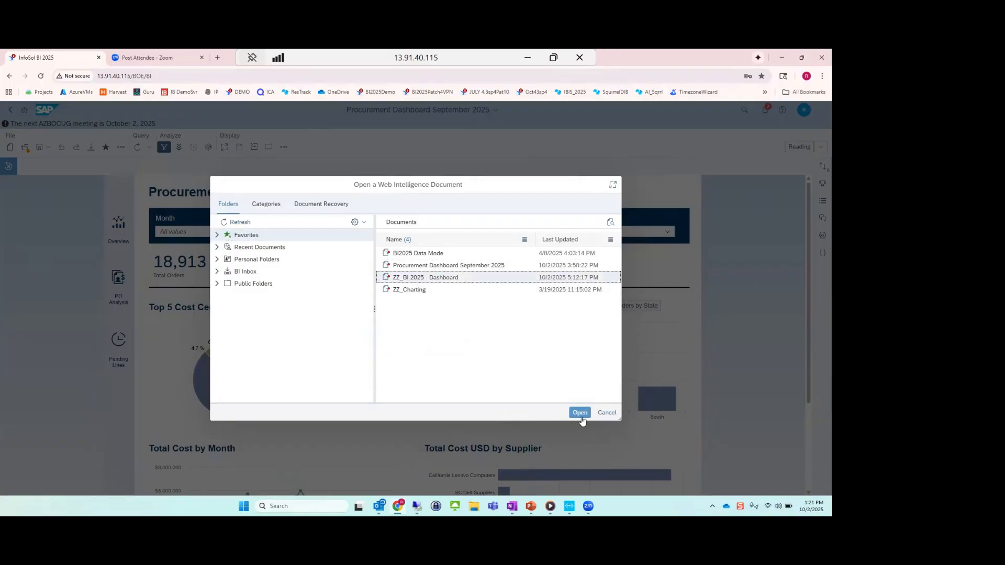
left_click(579, 412)
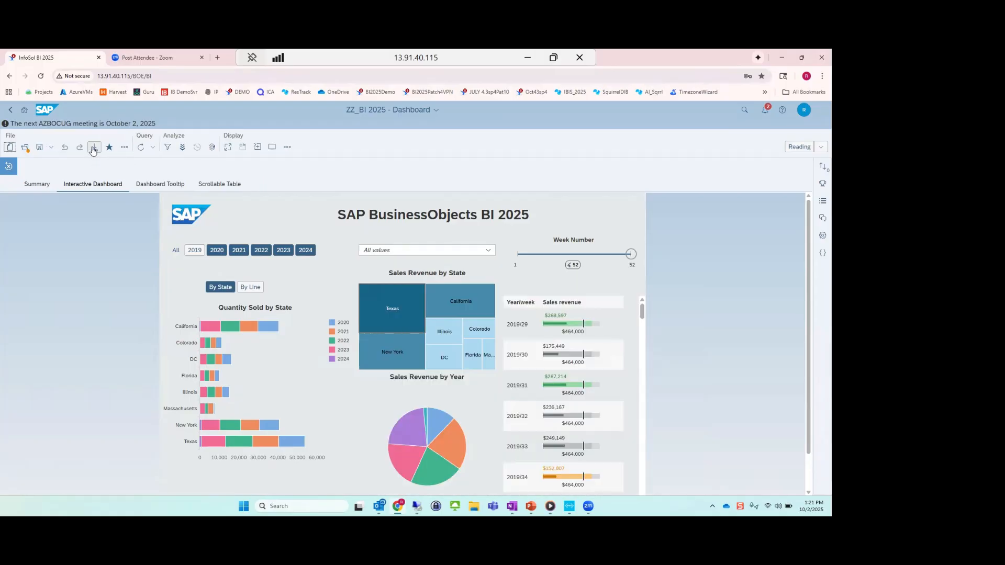
Export only the Interactive Dashboard report to WIDX format.
left_click(94, 149)
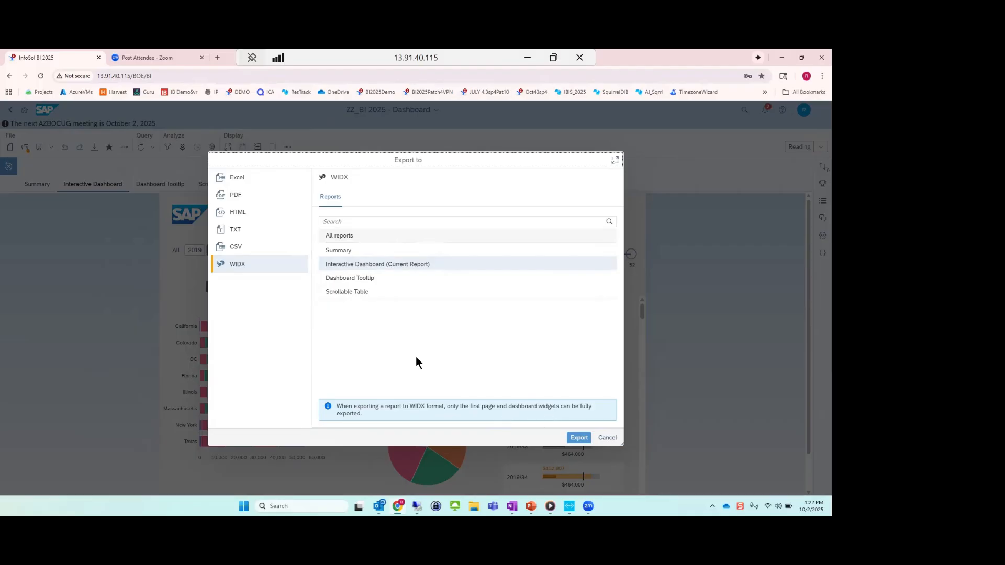
left_click(359, 278)
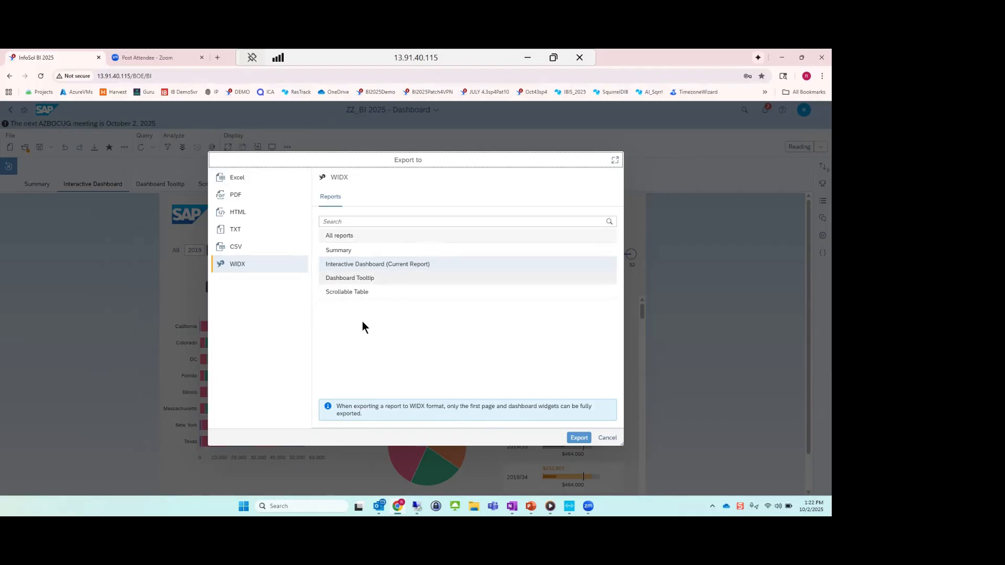
left_click(351, 264)
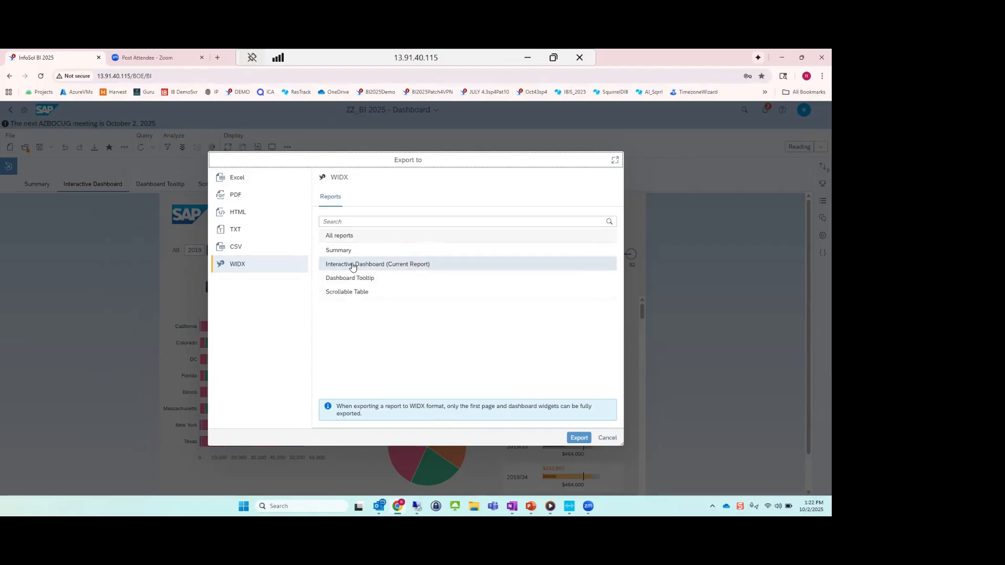
left_click(579, 438)
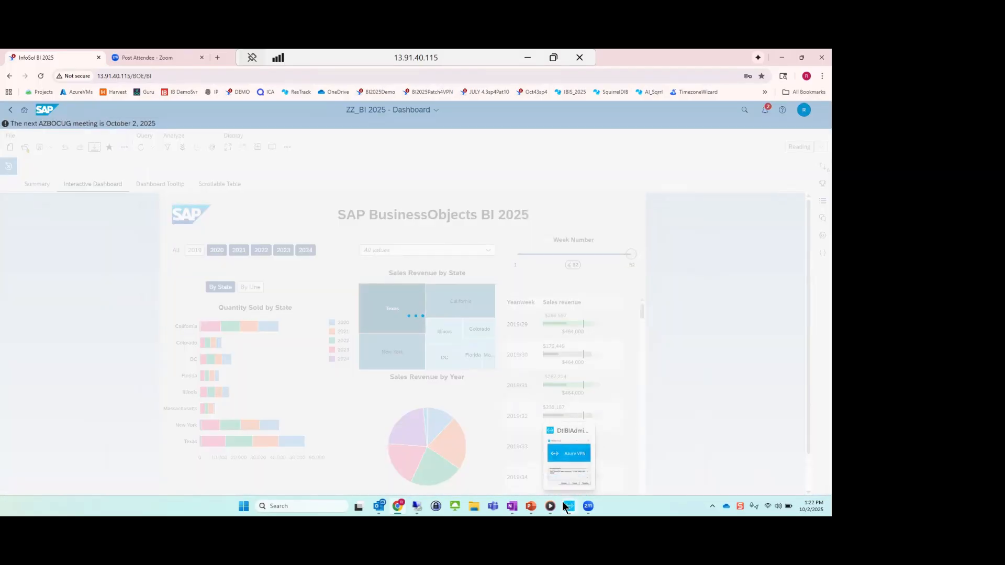
Switch to File Explorer and look through the Desktop folder for the exported dashboard.
mouse_move(545, 507)
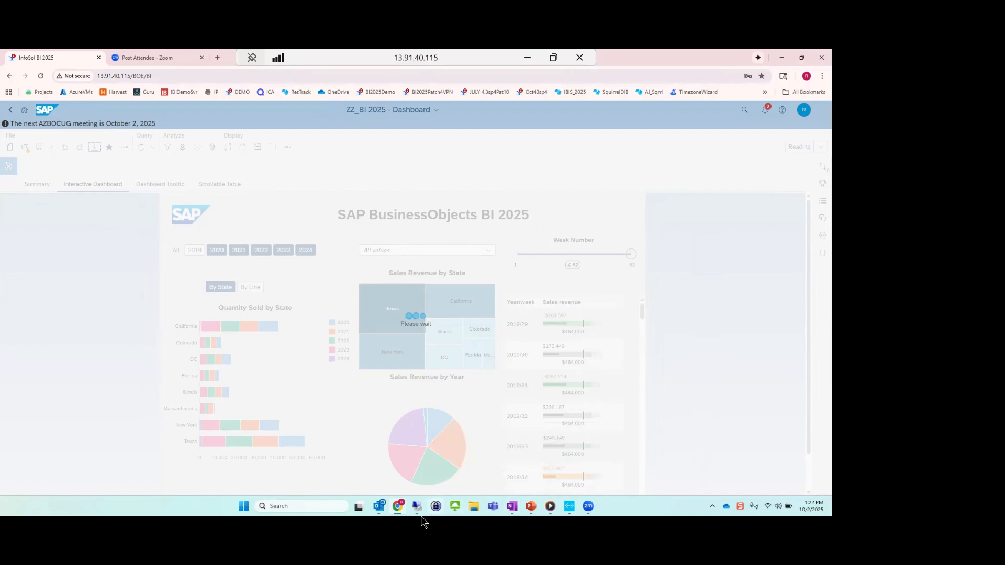
left_click(474, 508)
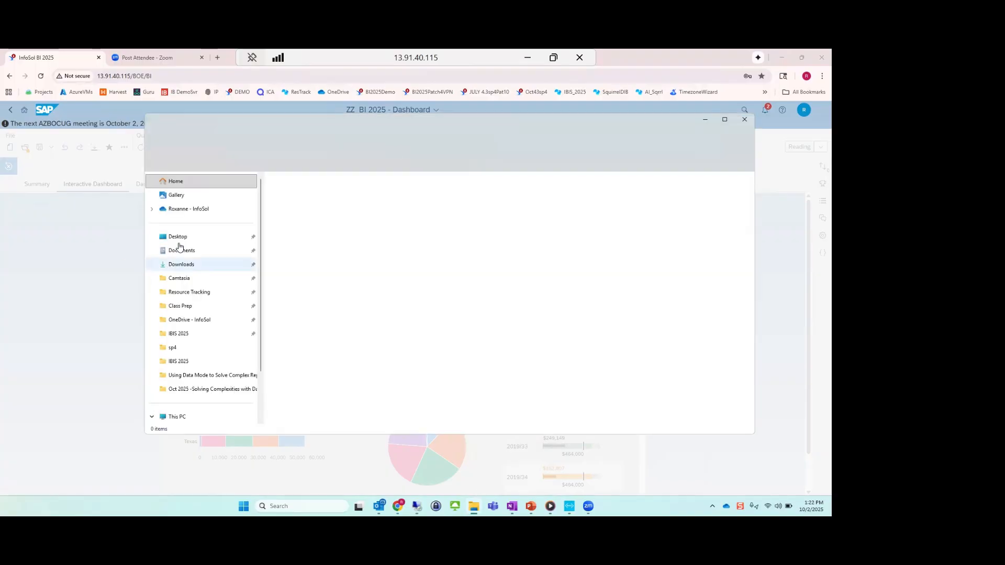
left_click(180, 237)
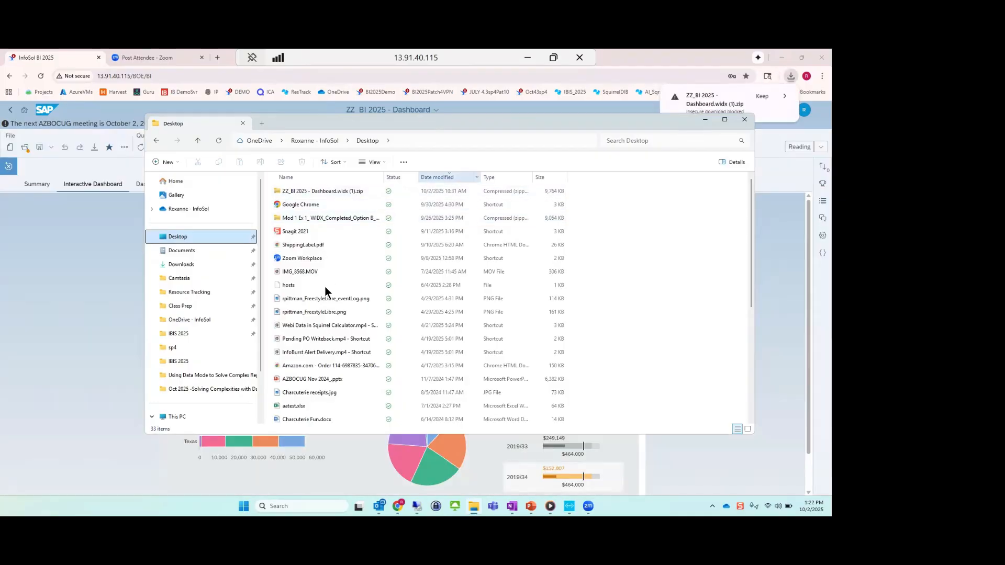
scroll(341, 285, "down", 1)
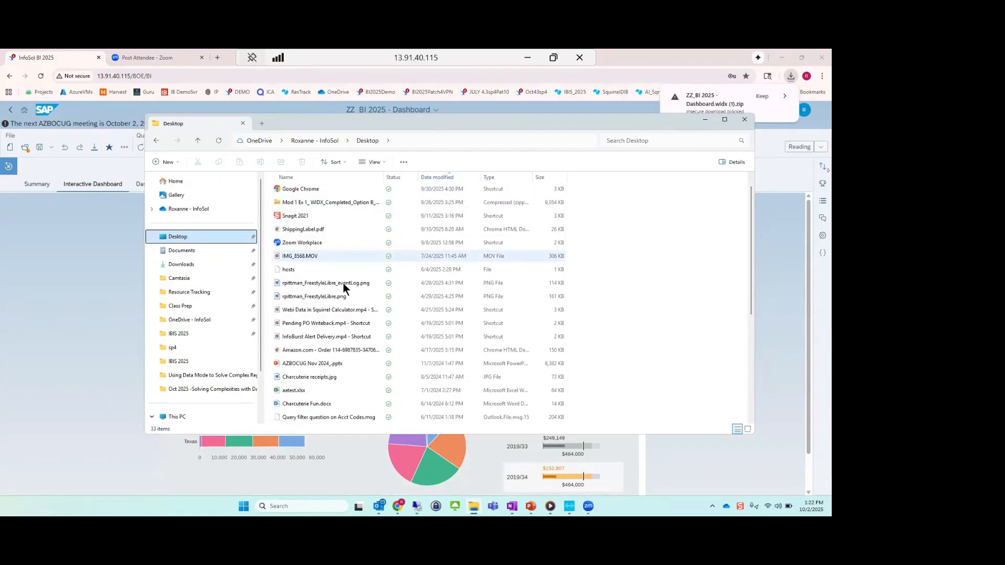
scroll(344, 282, "down", 3)
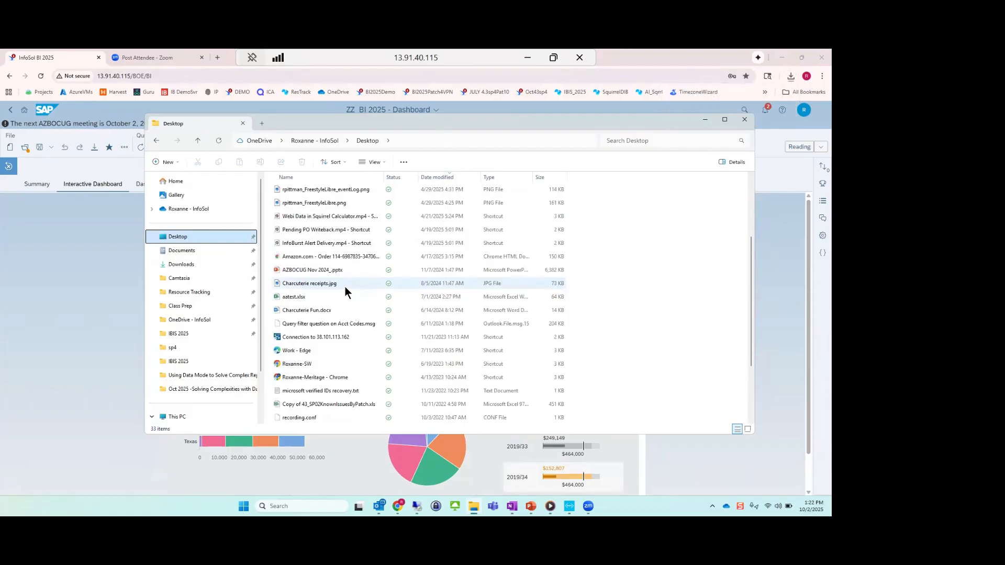
scroll(346, 291, "up", 3)
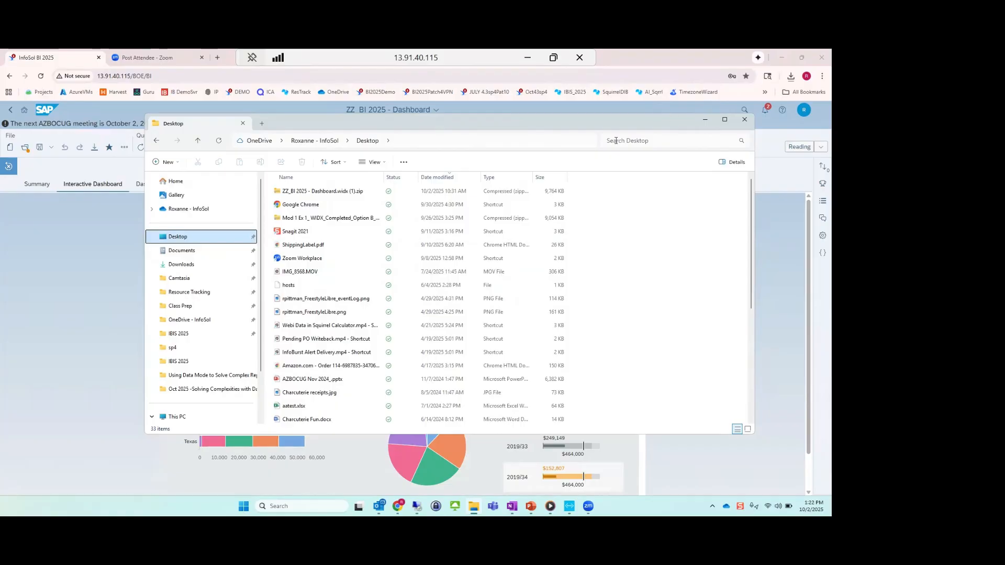
Search the Desktop folder for "inter".
key("ctrl+e")
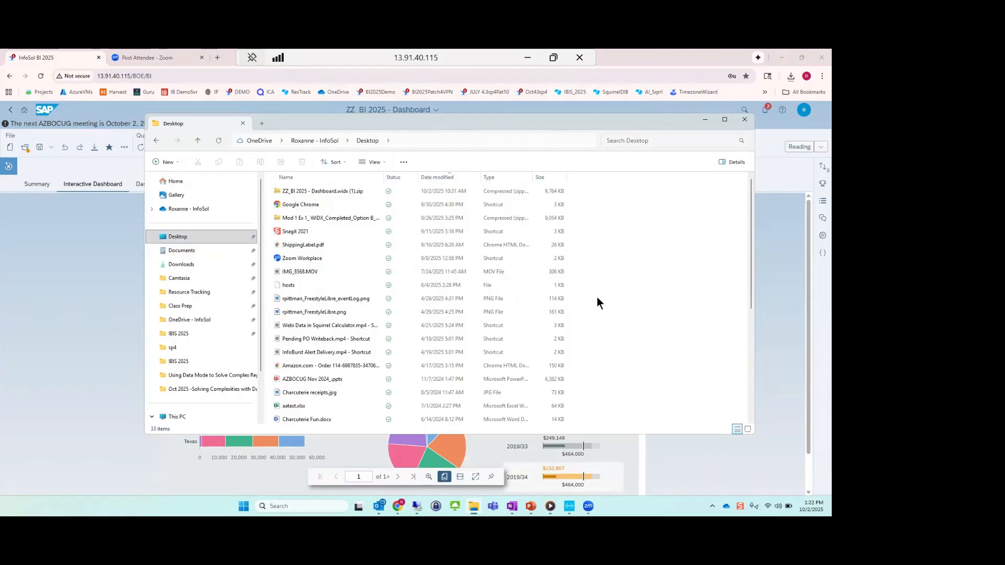
type("in")
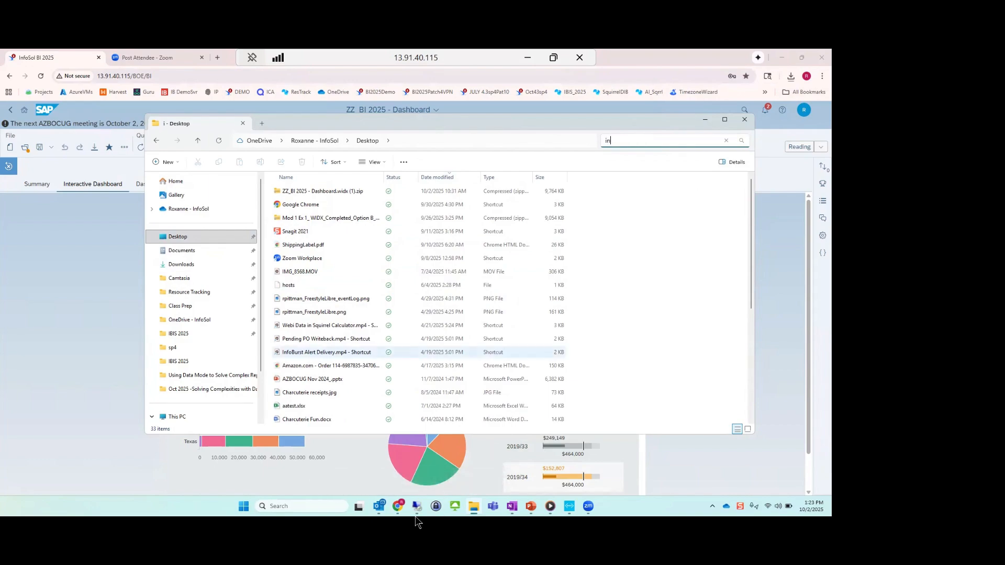
type("ter")
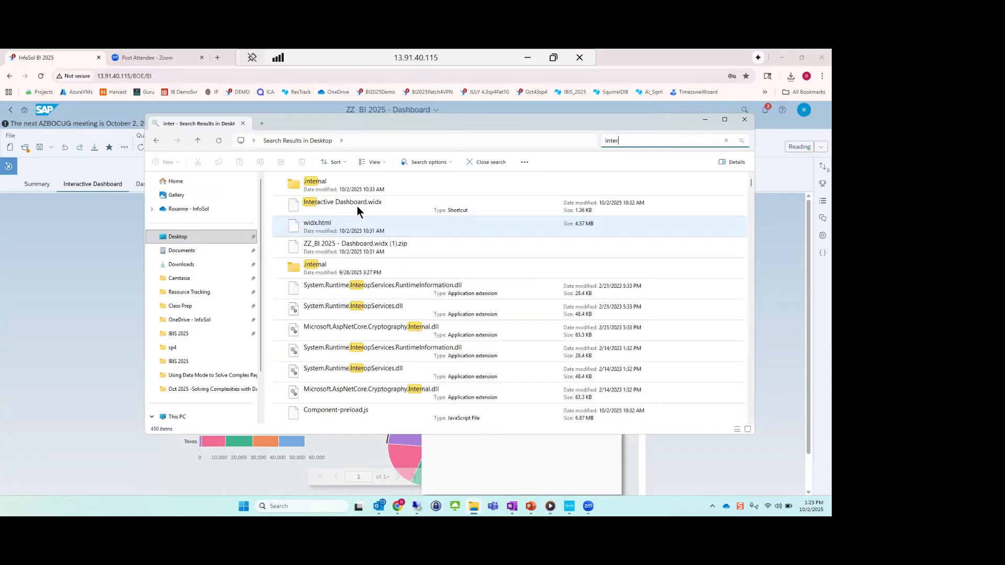
Try to open the Interactive Dashboard.widx shortcut from the search results, allowing it past the security warning.
left_click(357, 206)
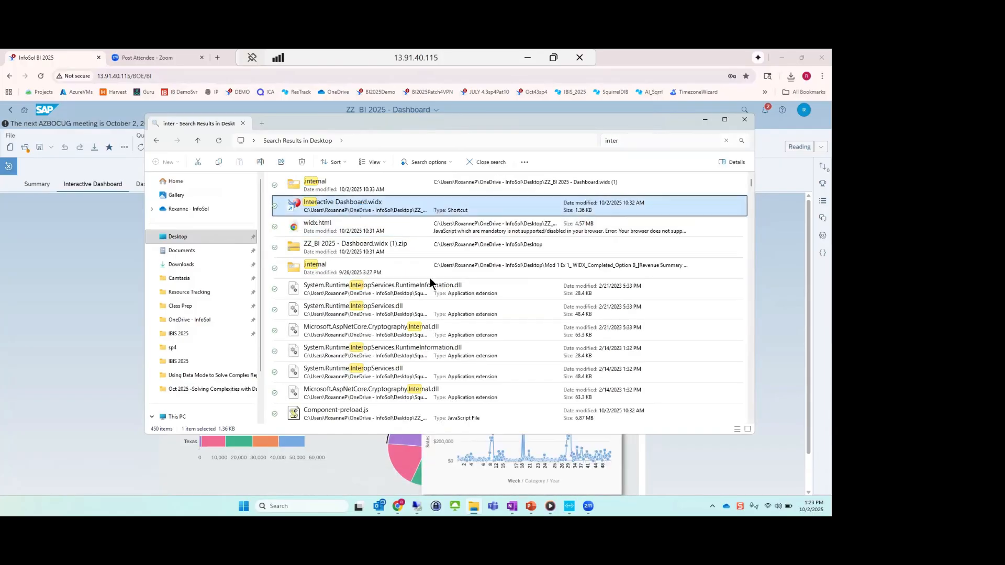
left_click(447, 287)
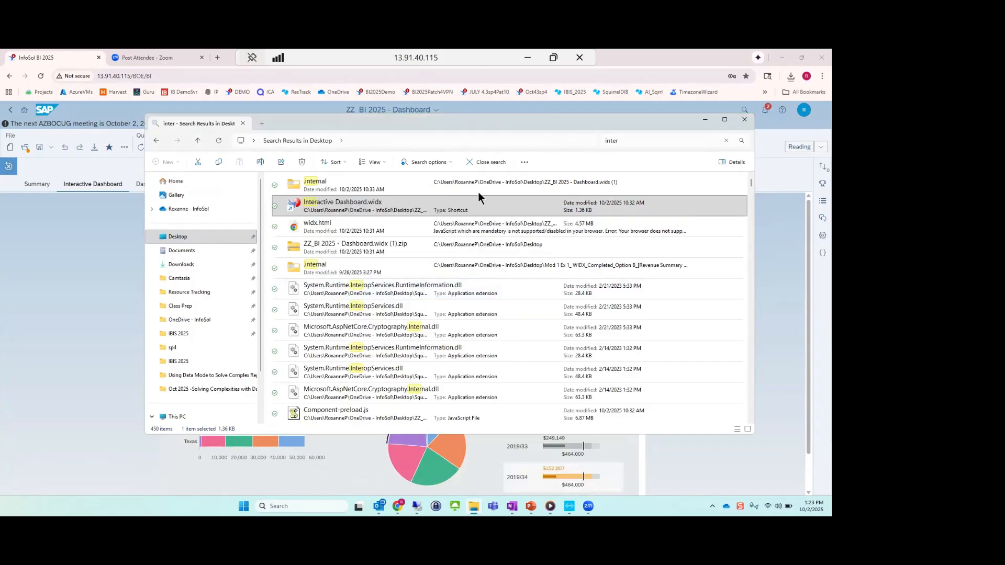
double_click(319, 202)
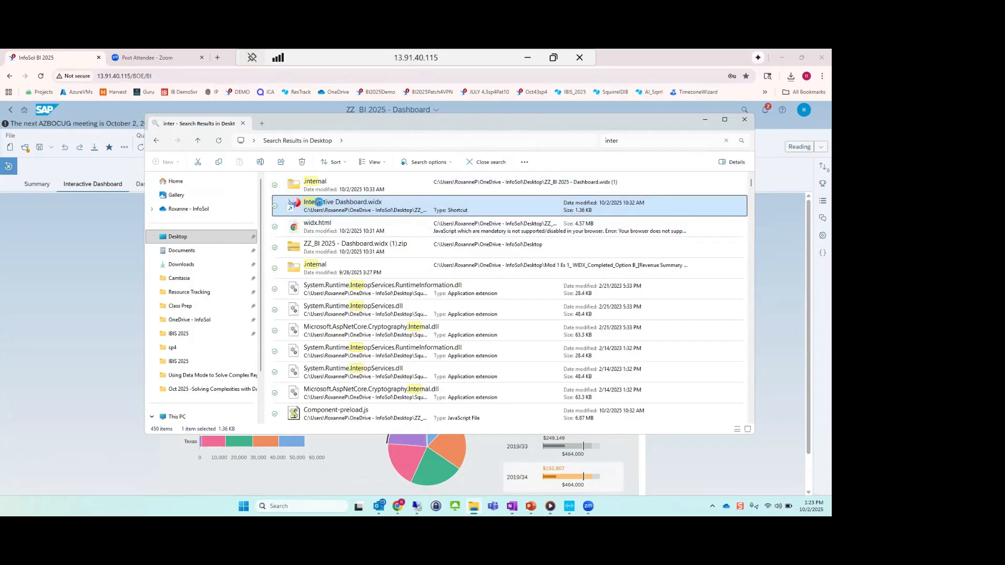
right_click(318, 203)
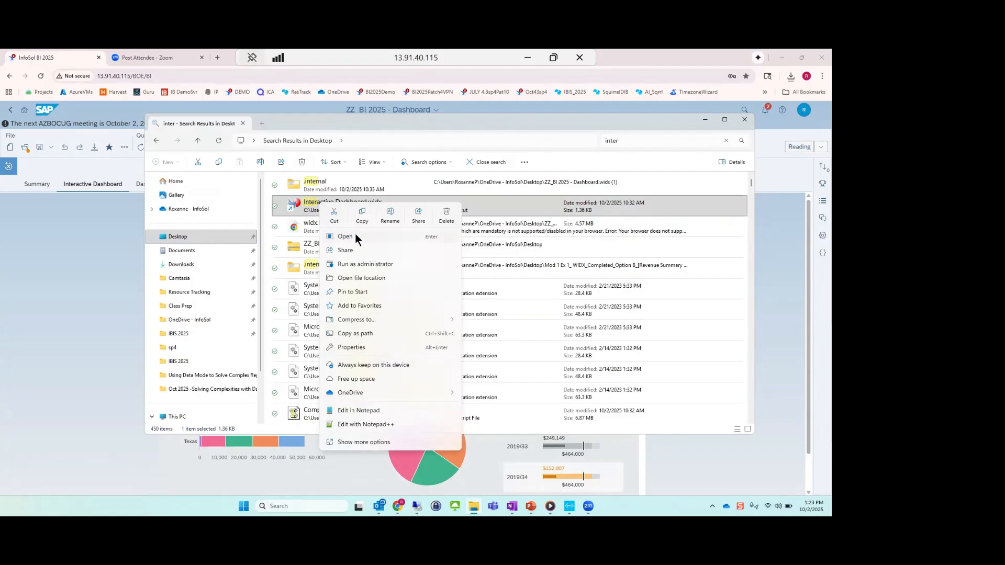
left_click(355, 236)
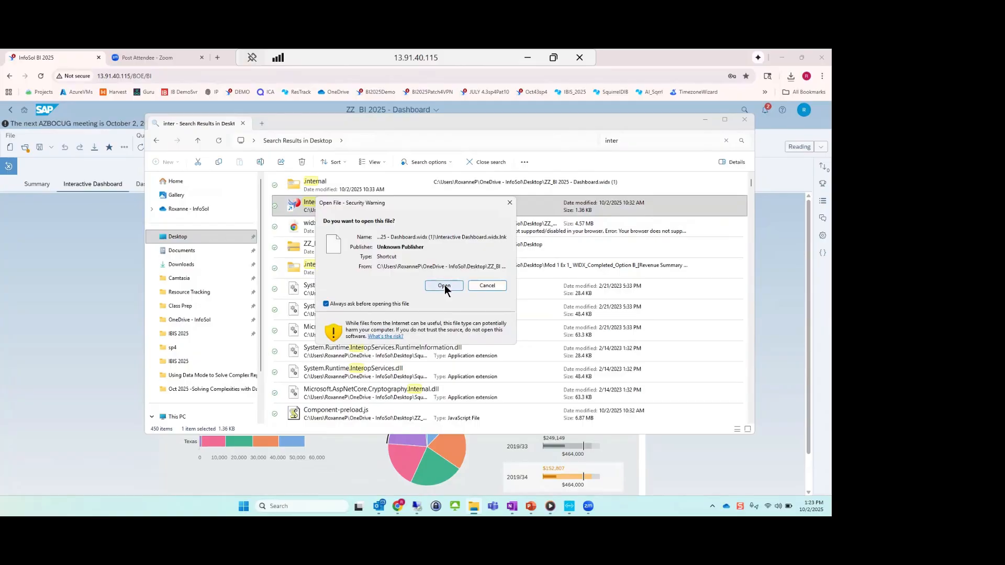
left_click(445, 285)
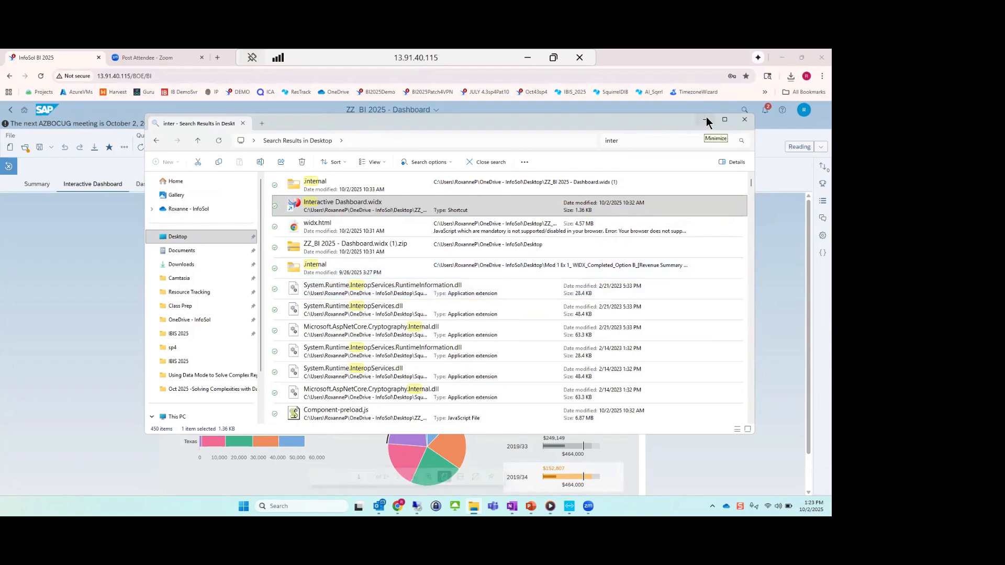
left_click(692, 452)
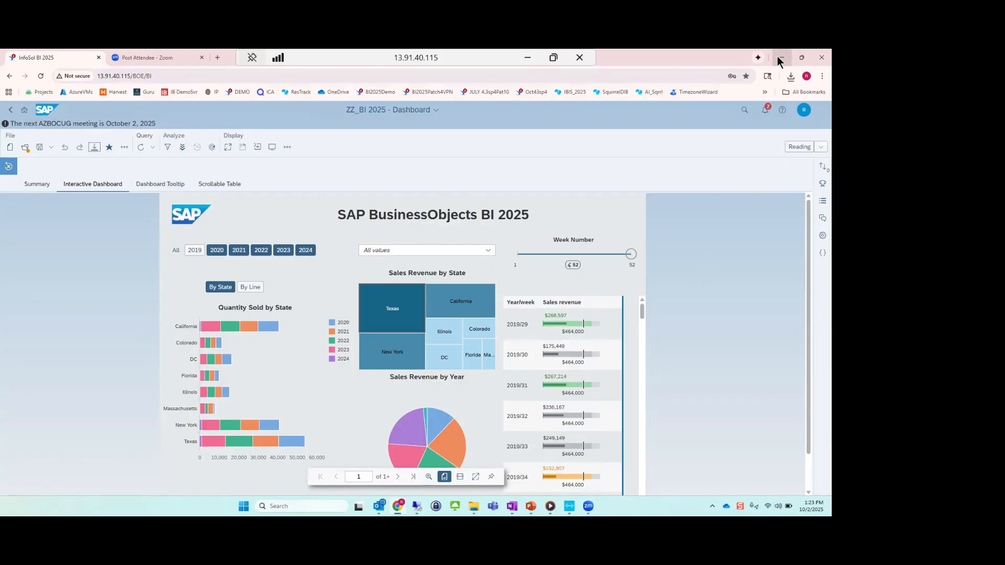
Close the File Explorer search, reverse the Desktop's date-modified sorting, and open the extracted ZZ_BI 2025 - Dashboard.widx (1) folder.
left_click(473, 506)
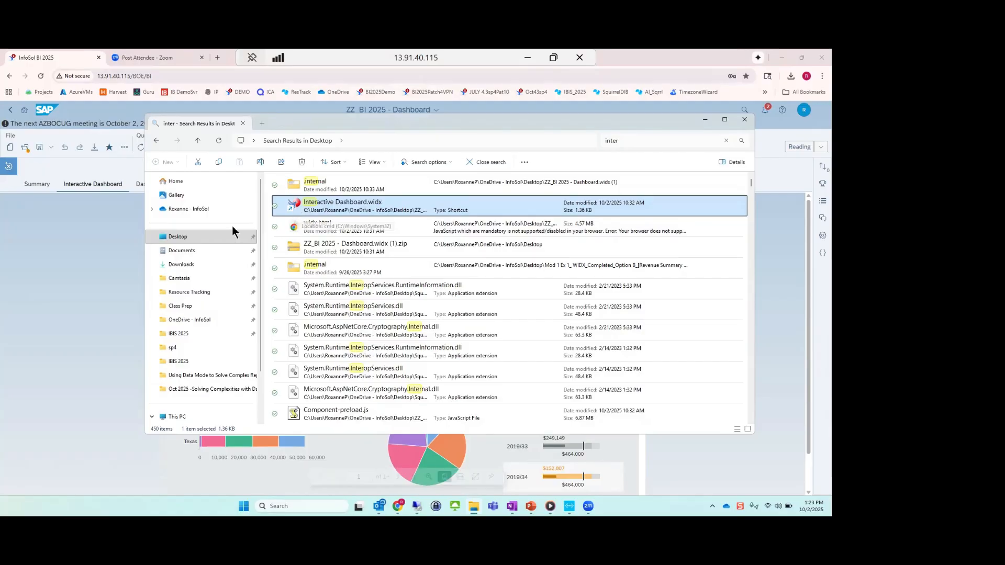
left_click(487, 162)
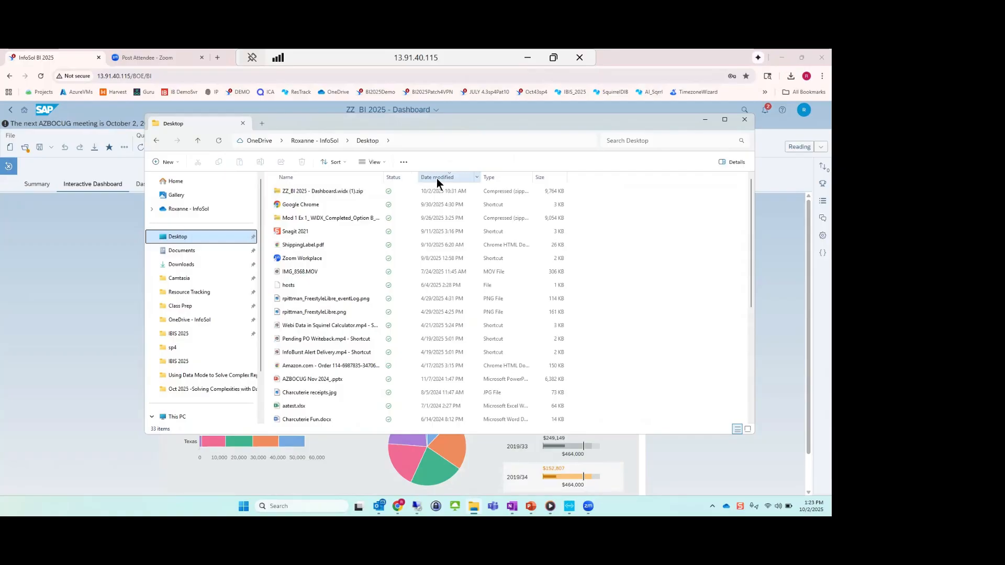
left_click(436, 178)
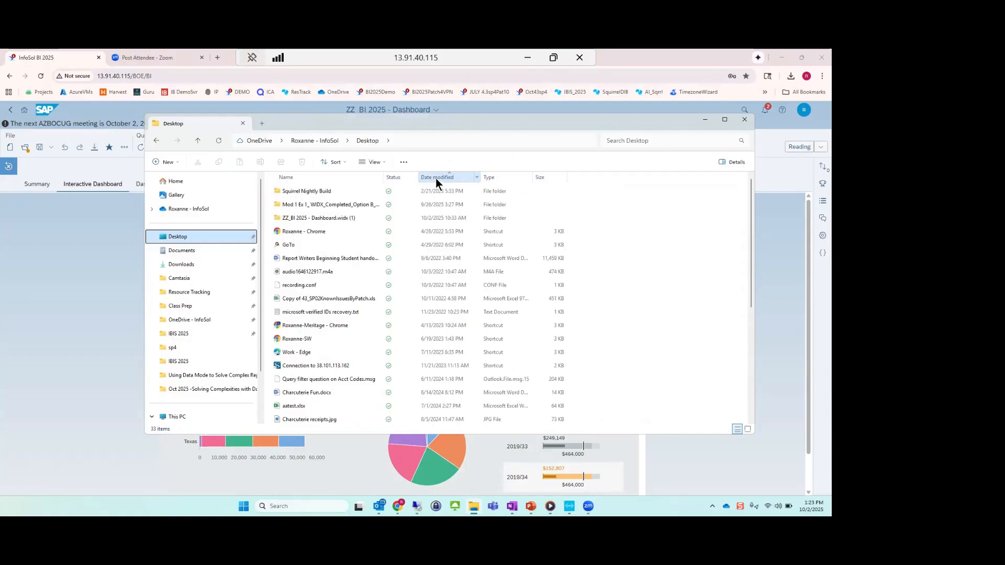
left_click(349, 216)
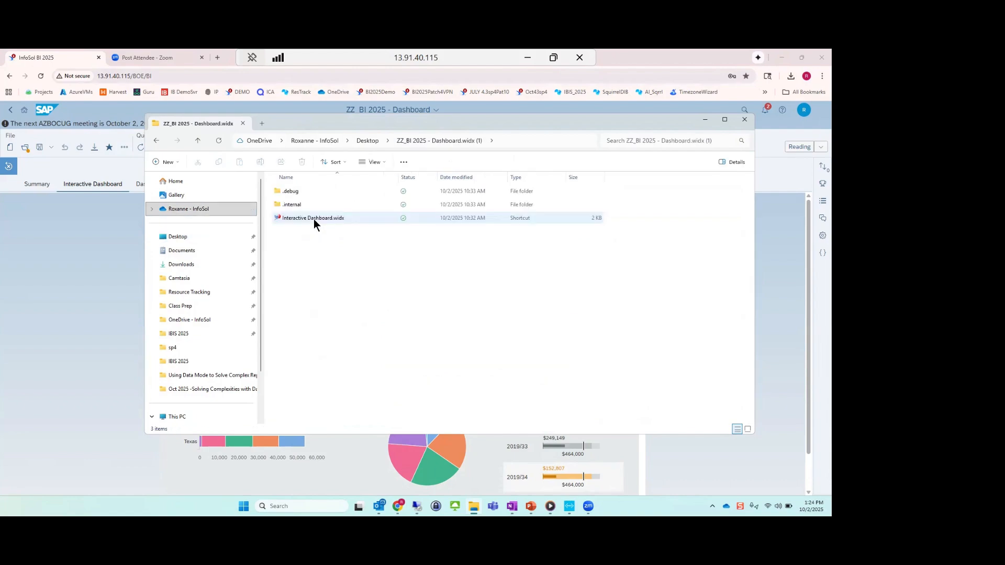
Open the Interactive Dashboard.widx shortcut past the security warning, and remove 2020 from the offline dashboard's year filter.
double_click(313, 219)
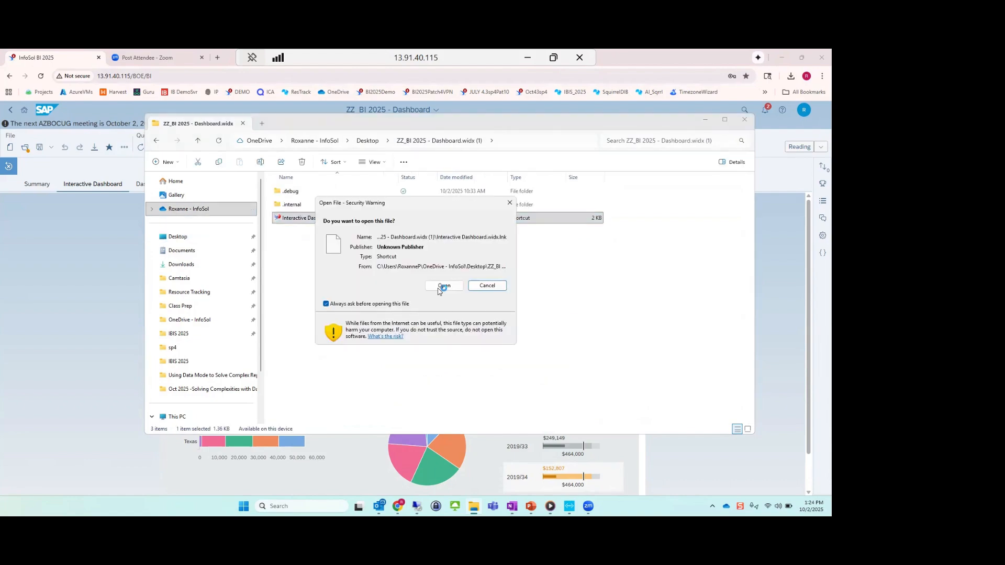
left_click(439, 287)
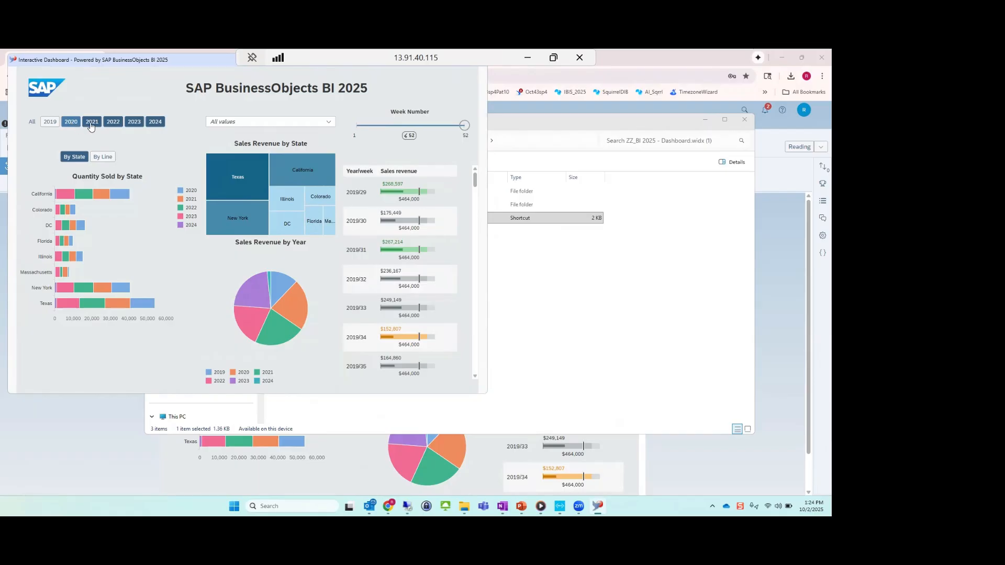
left_click(71, 121)
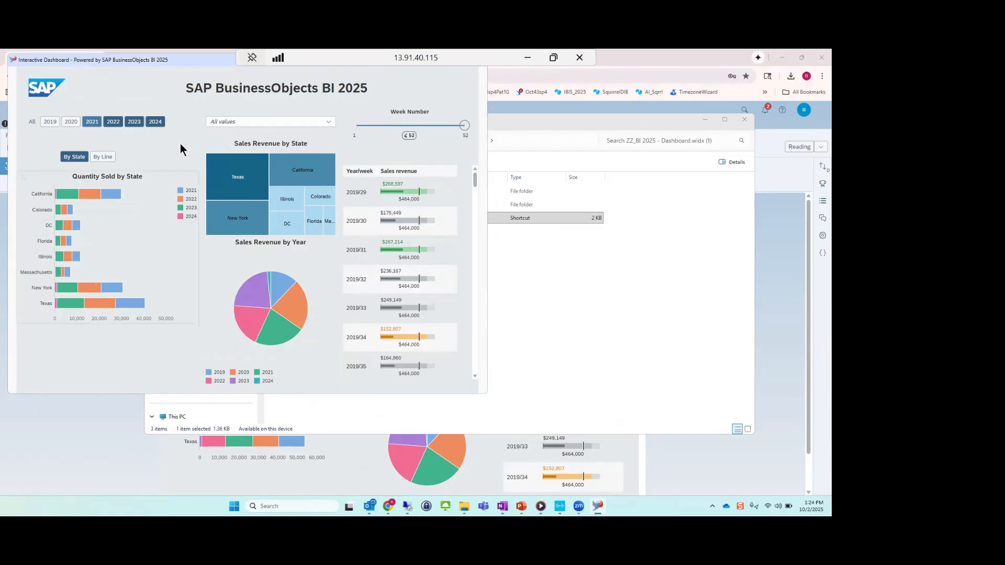
Remove 2021 from the offline dashboard's year filter, show quantity sold by line, and select the 2020 slice of the revenue pie.
left_click(92, 122)
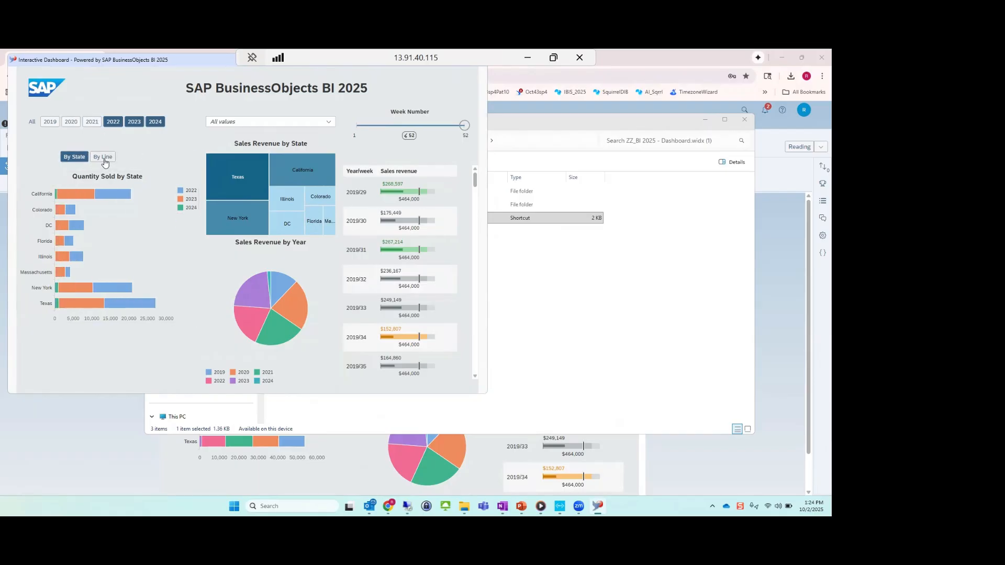
left_click(103, 159)
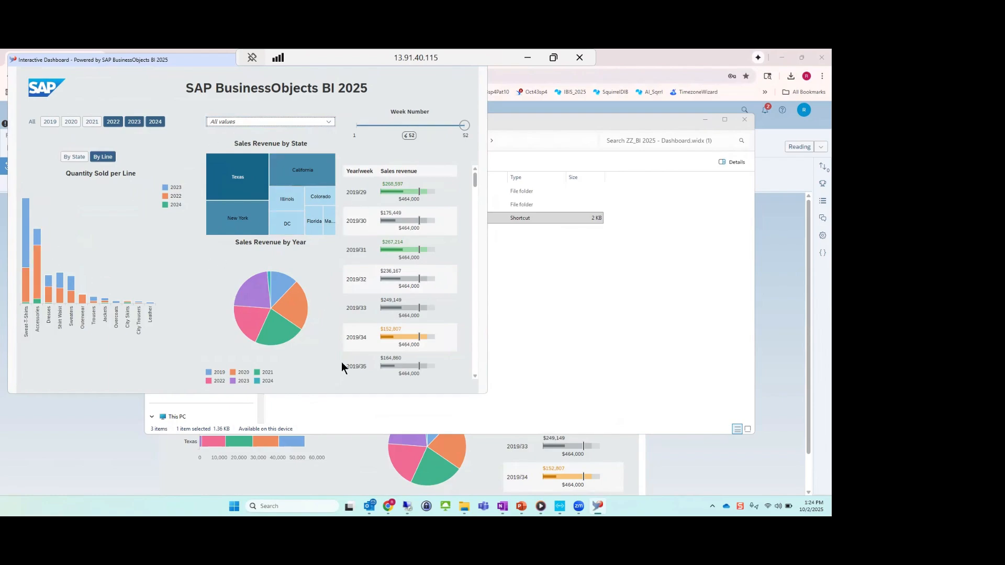
left_click(289, 297)
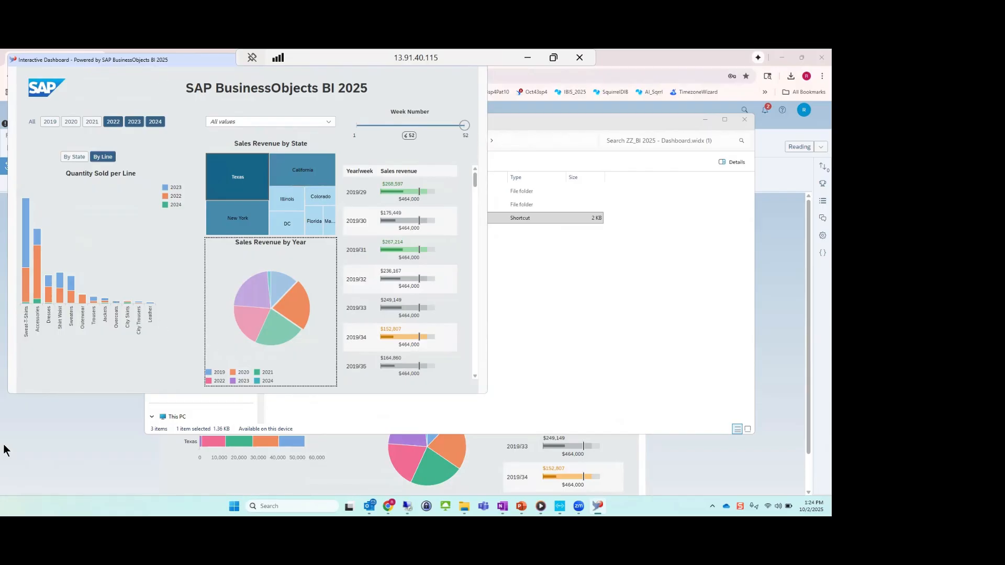
Return to the browser, switch to the open Procurement Dashboard September 2025 document, and go to its PO Analysis page.
left_click(647, 57)
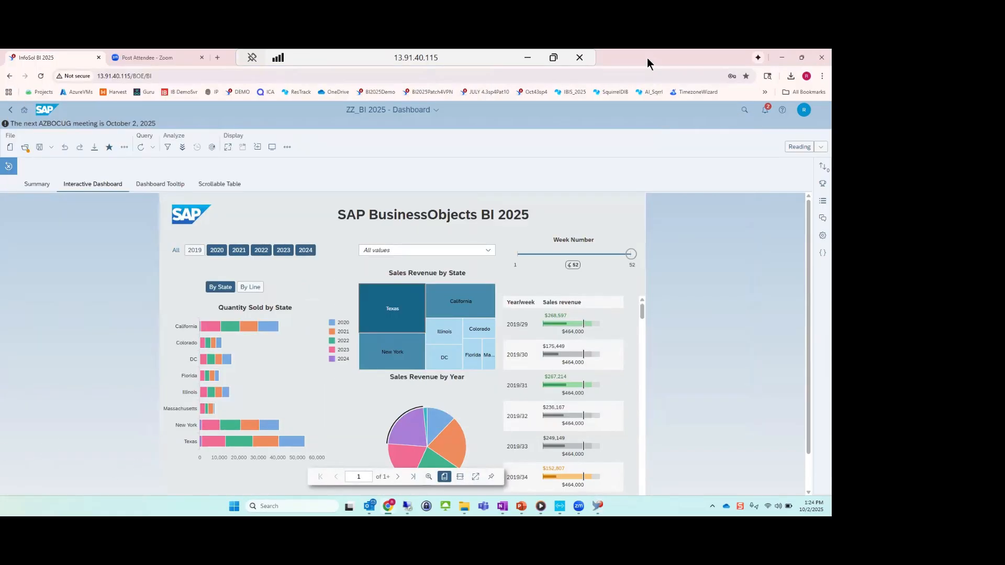
left_click(435, 111)
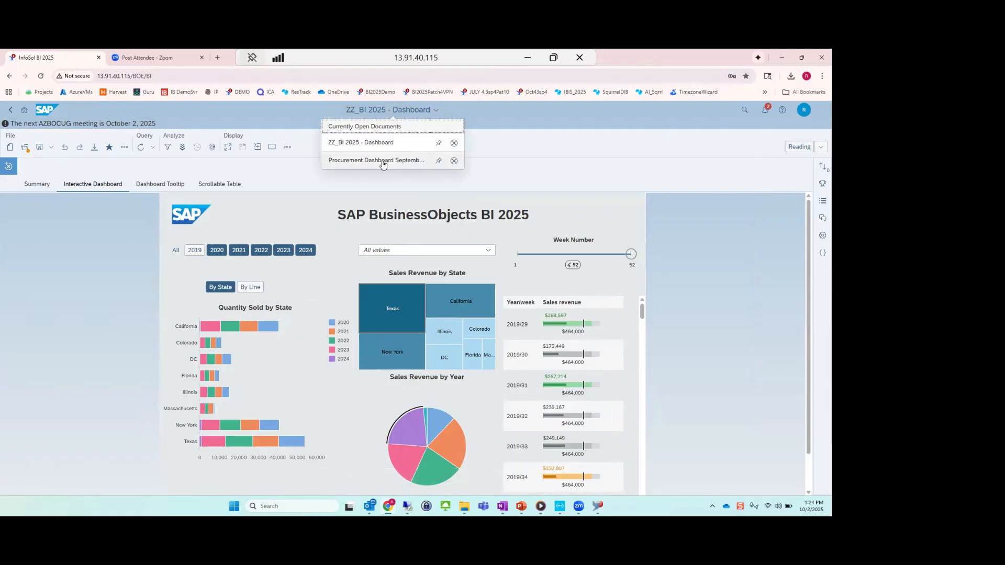
left_click(382, 160)
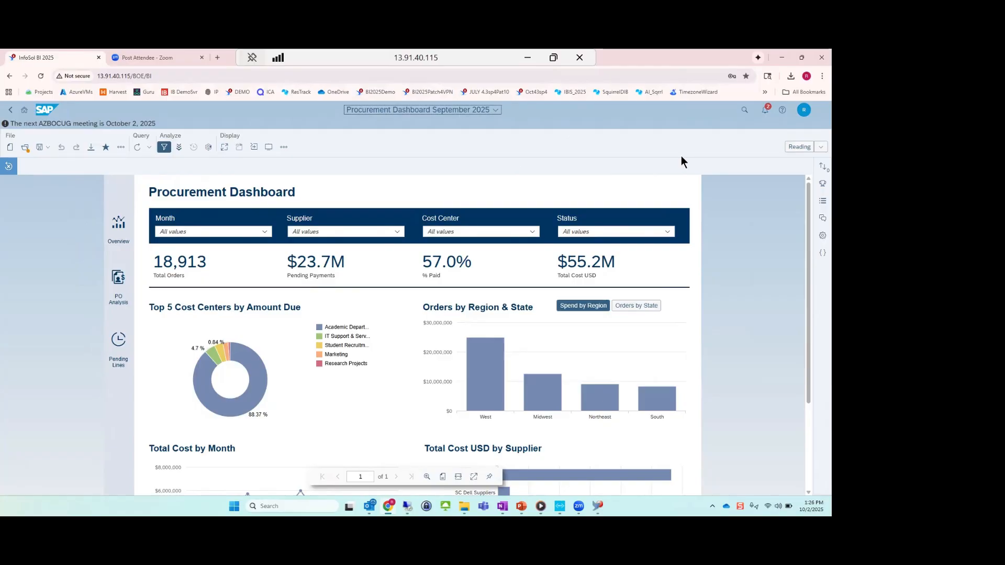
left_click(116, 279)
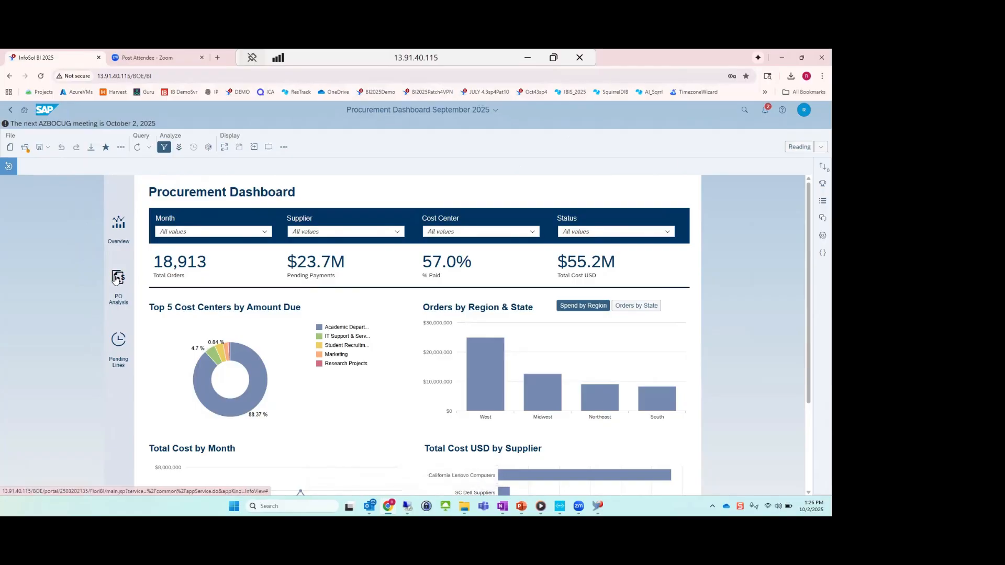
left_click(116, 279)
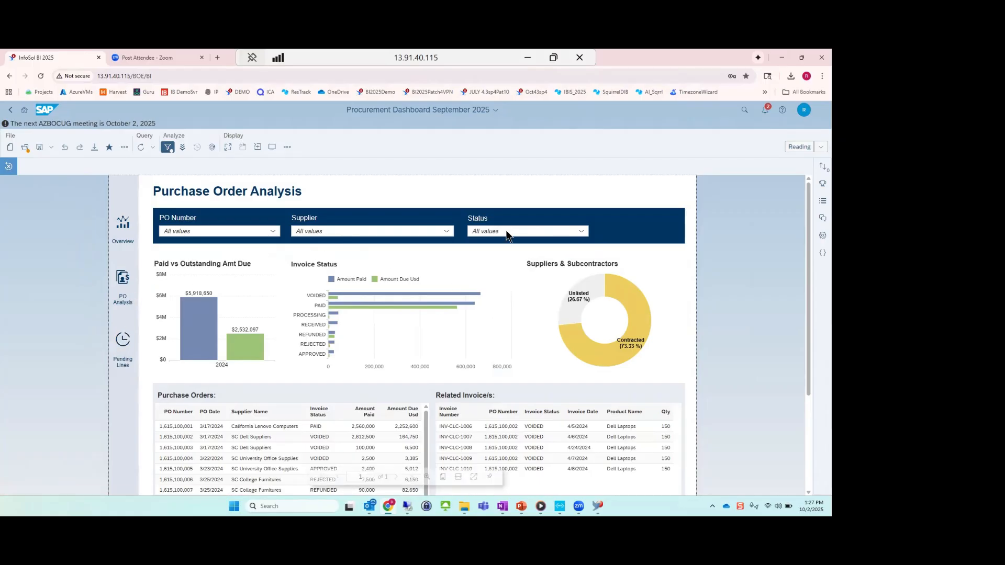
Switch the Procurement Dashboard to Design mode, examine the Reading Options in the document properties, and close the properties.
left_click(799, 149)
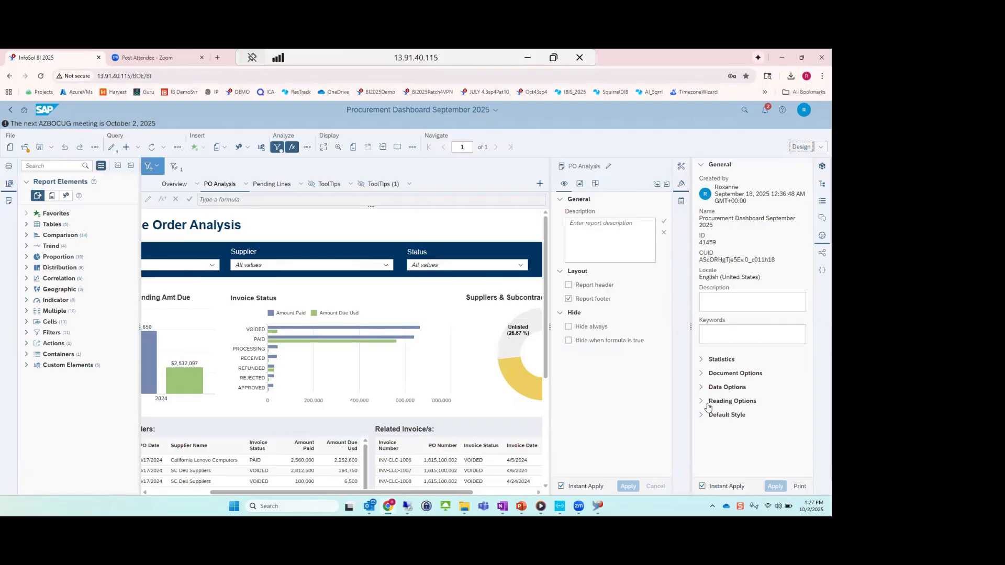
left_click(732, 401)
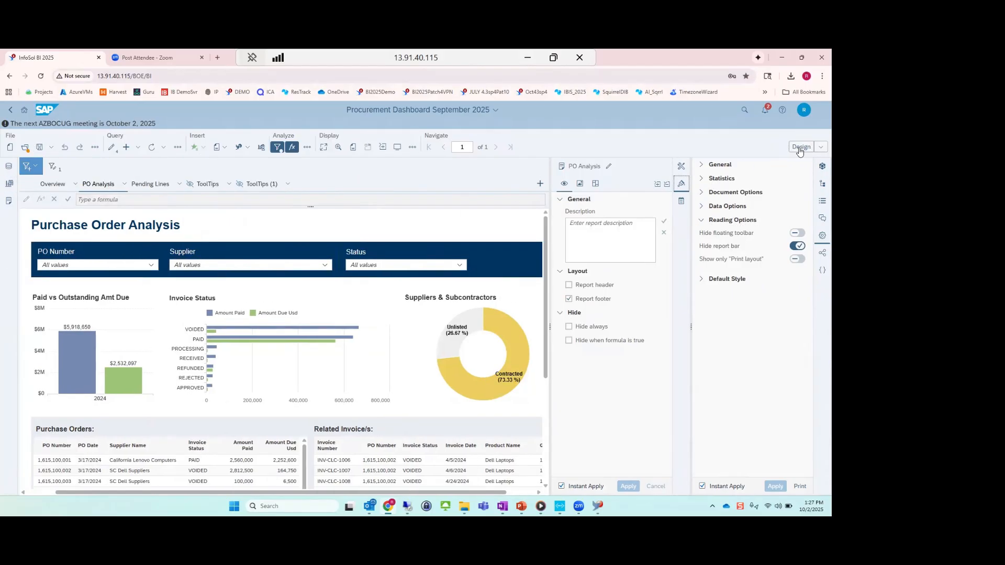
left_click(822, 236)
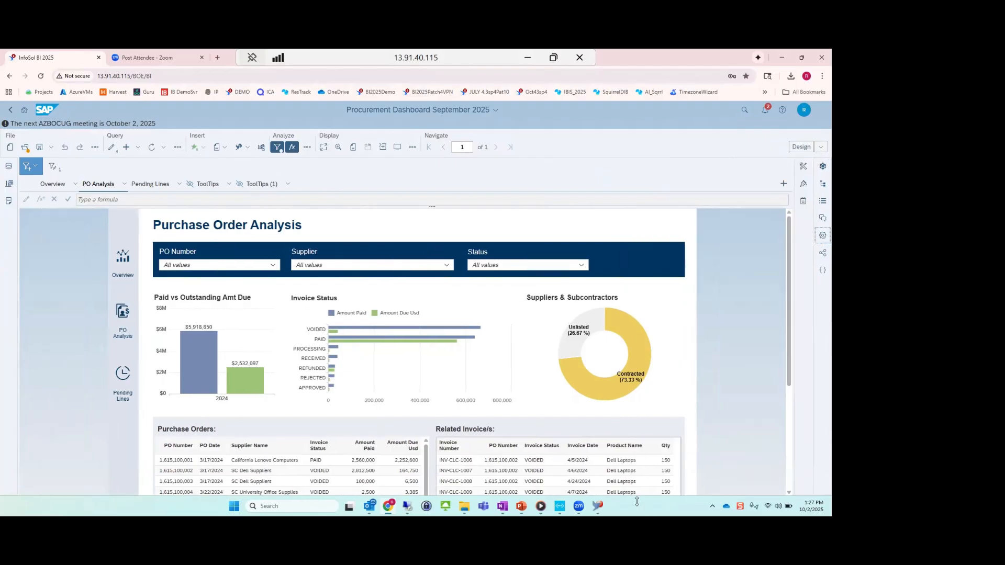
Open the favorite document ZZ_Charting from the home page, switch it to Design mode, and display its document structure.
left_click(24, 113)
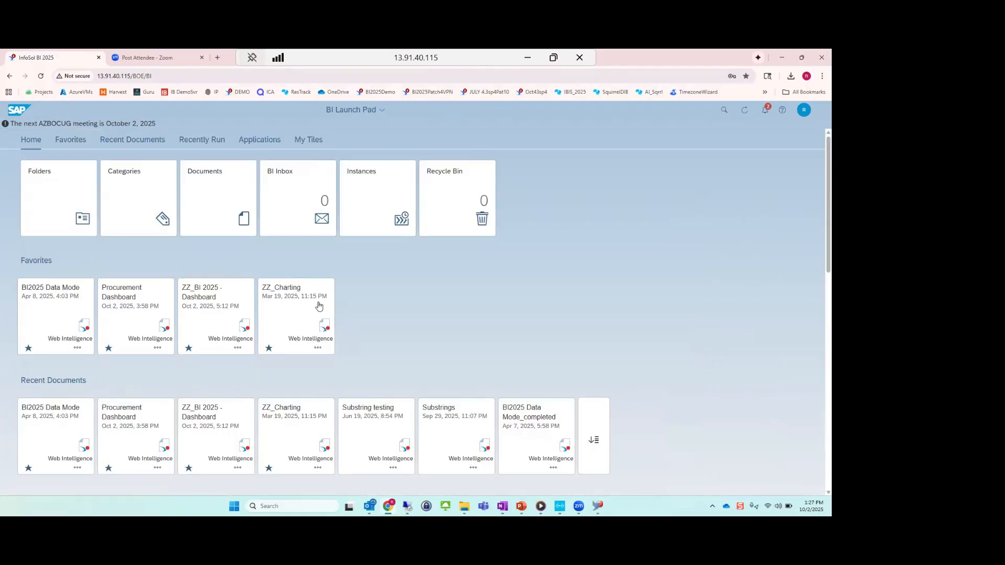
left_click(297, 314)
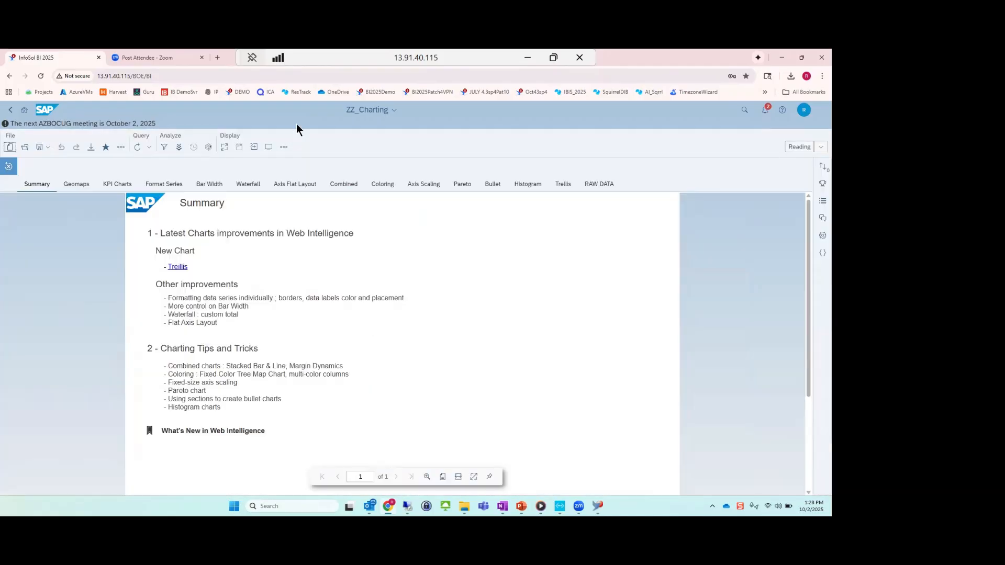
left_click(802, 146)
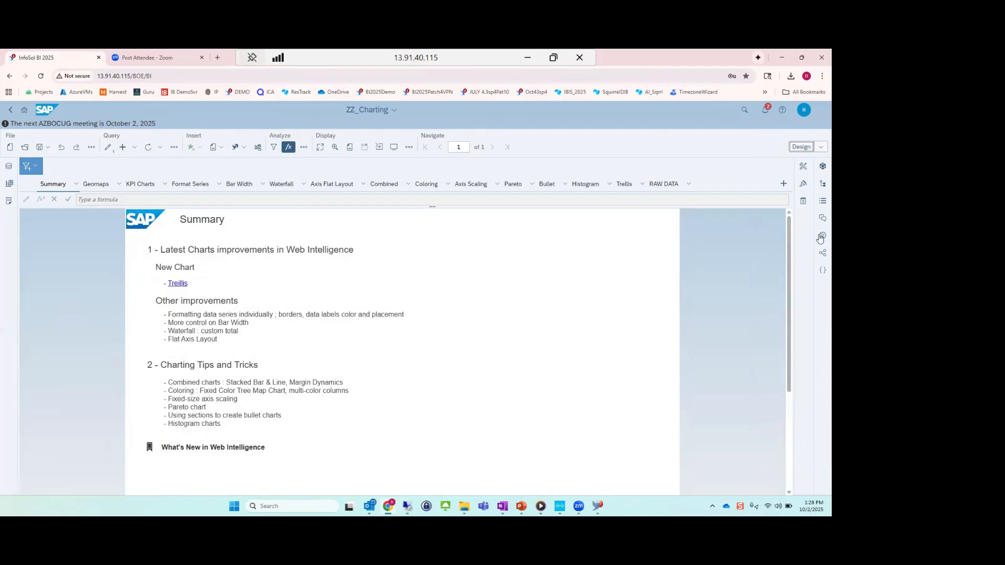
left_click(821, 186)
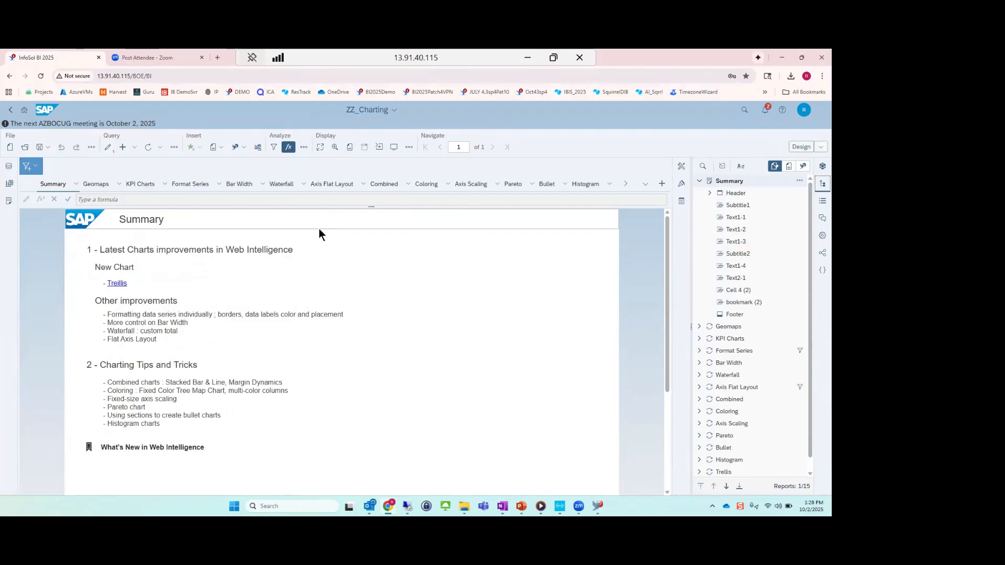
Move the RAW DATA report directly after Summary in the document structure, and open it from its new place.
scroll(561, 372, "down", 1)
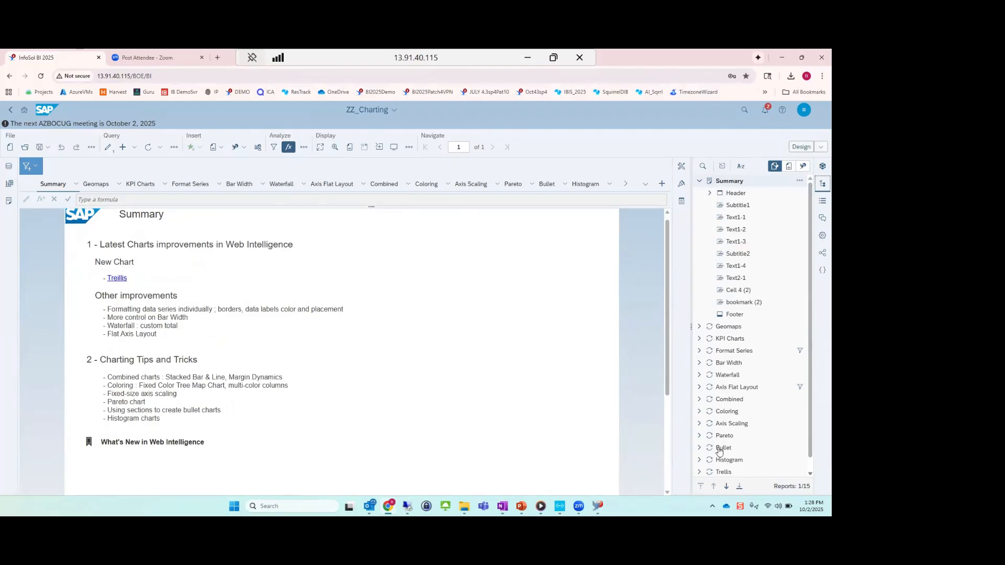
scroll(778, 392, "down", 1)
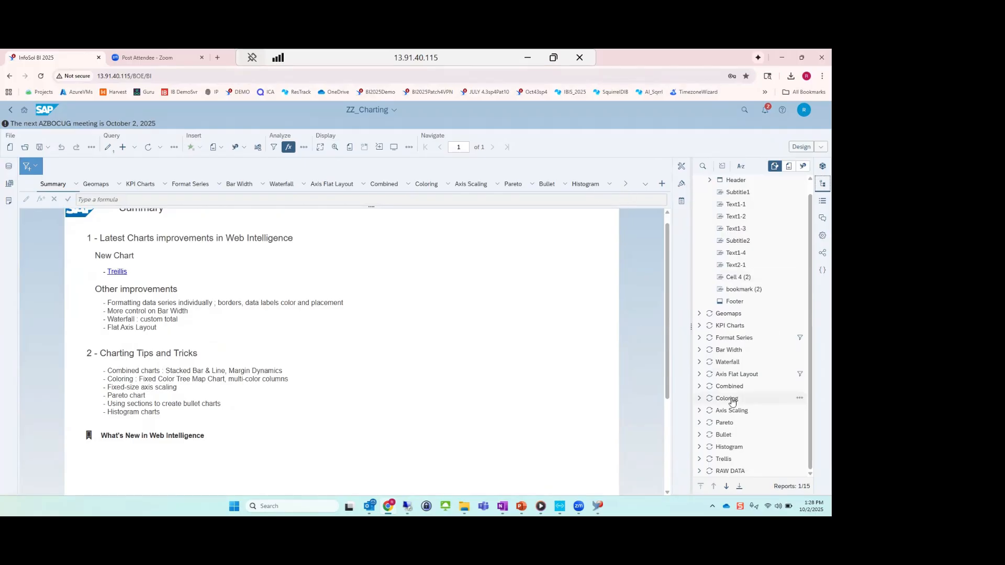
left_click_drag(716, 468, 730, 316)
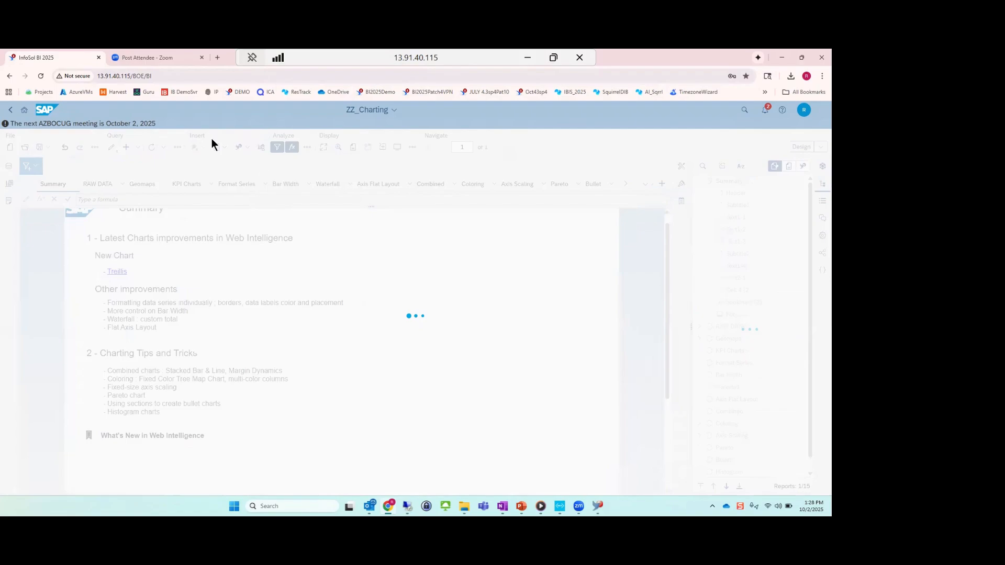
left_click(94, 186)
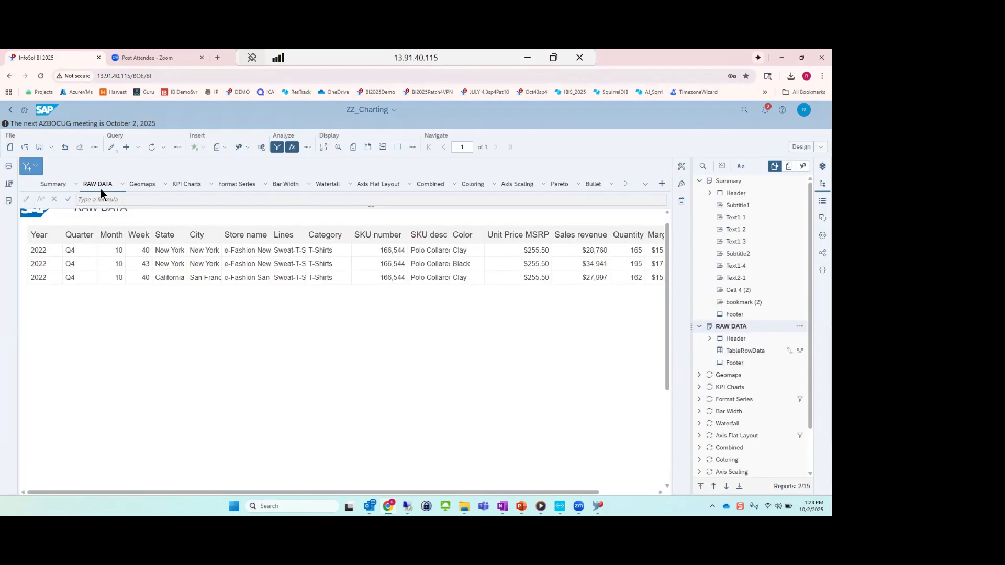
left_click(472, 183)
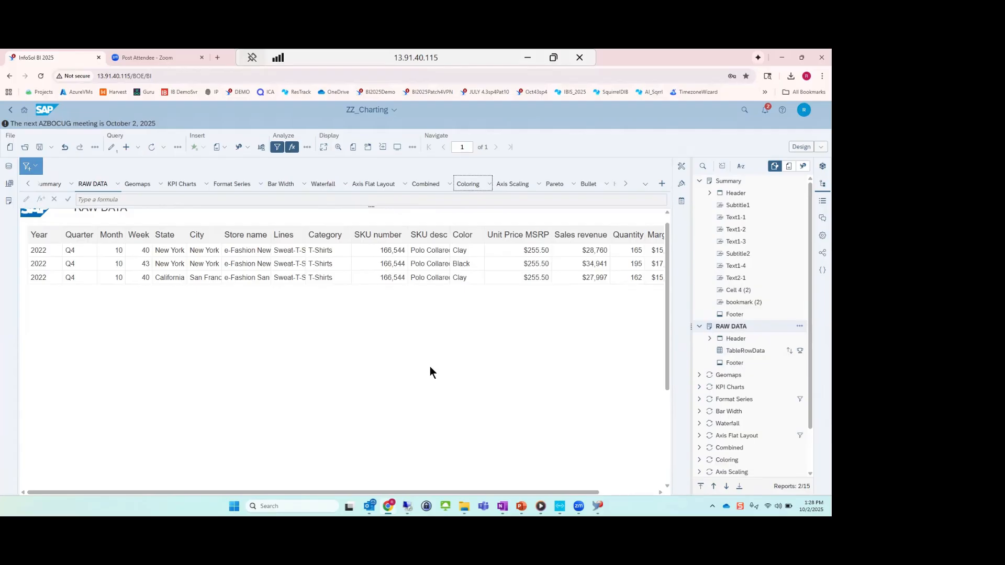
Open the favorite document BI2025 Data Mode from the home page, switch it to Data mode, and hide the list of data sources.
left_click(25, 112)
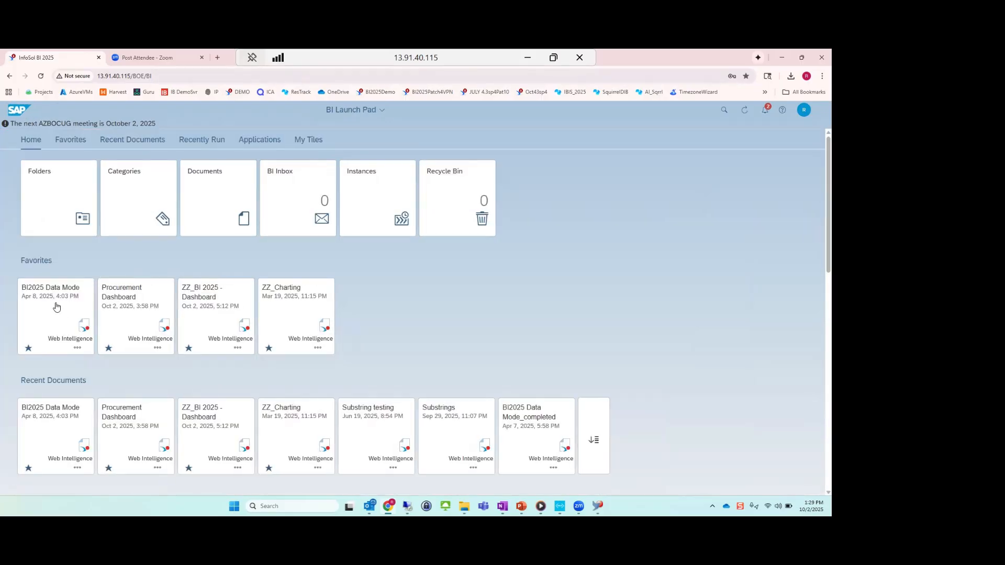
left_click(57, 307)
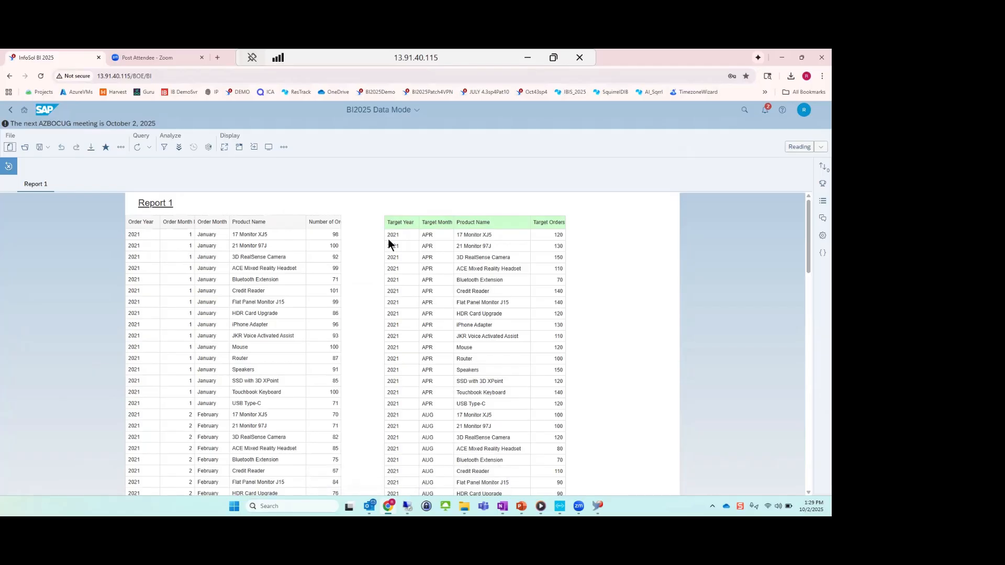
left_click(797, 148)
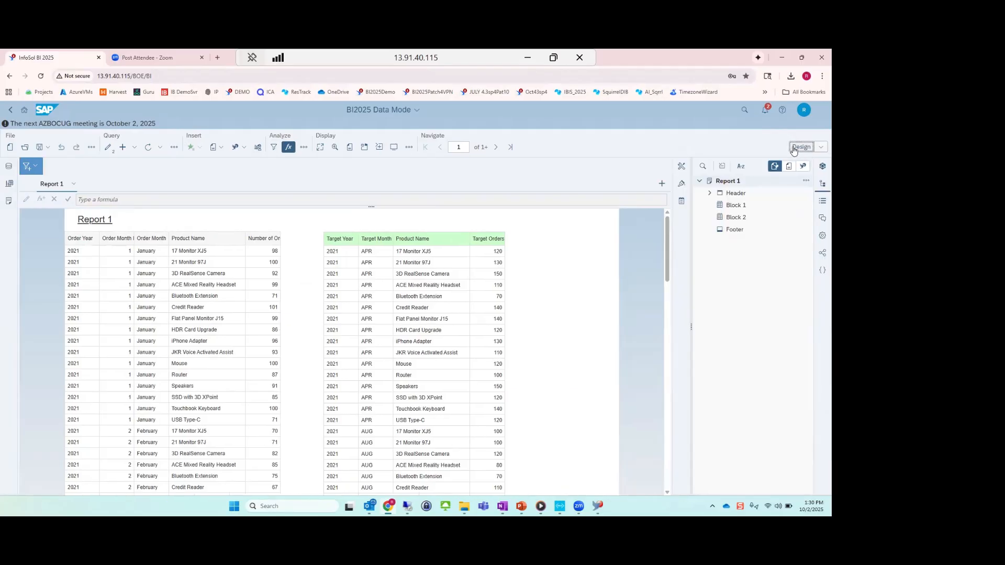
left_click(821, 146)
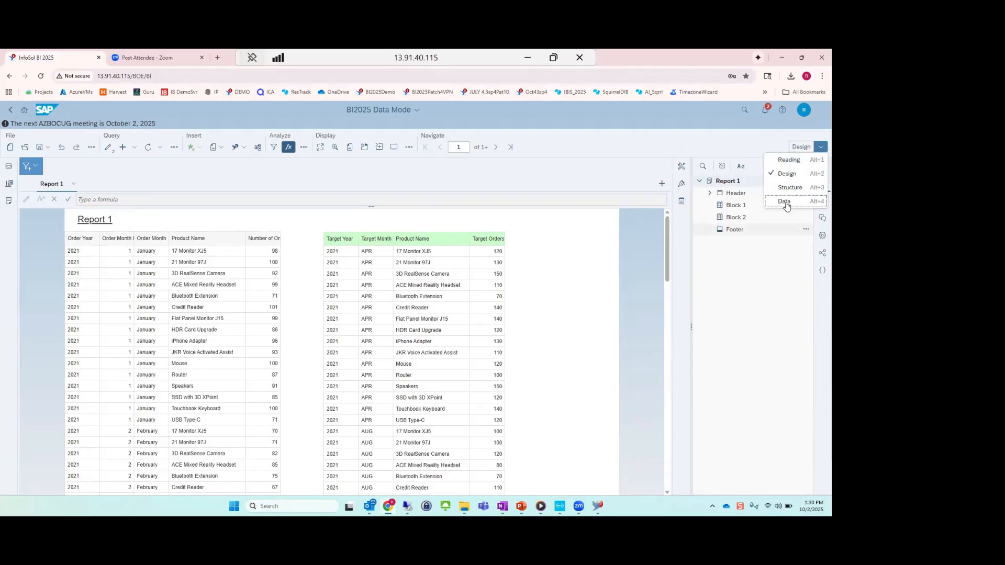
left_click(786, 201)
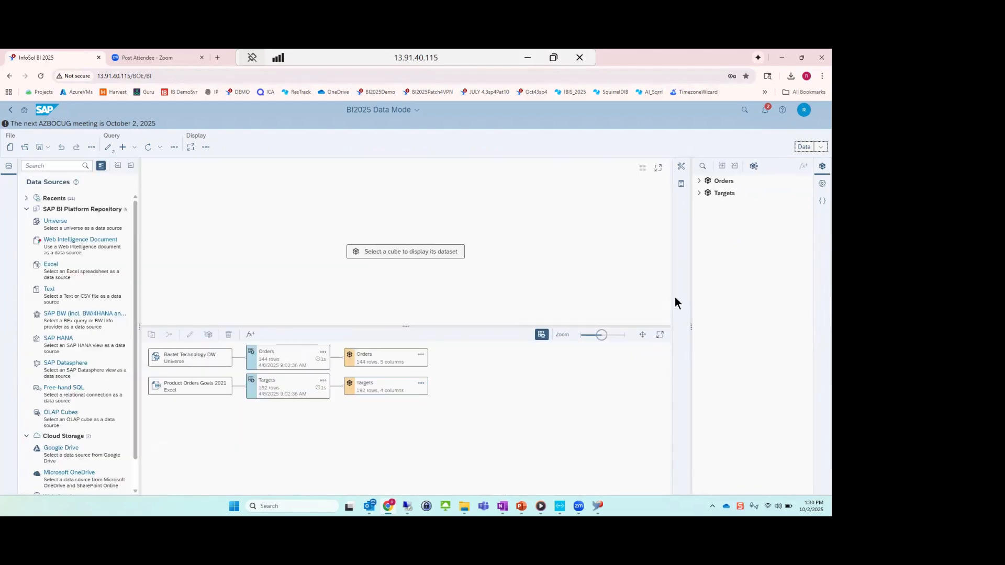
left_click(8, 172)
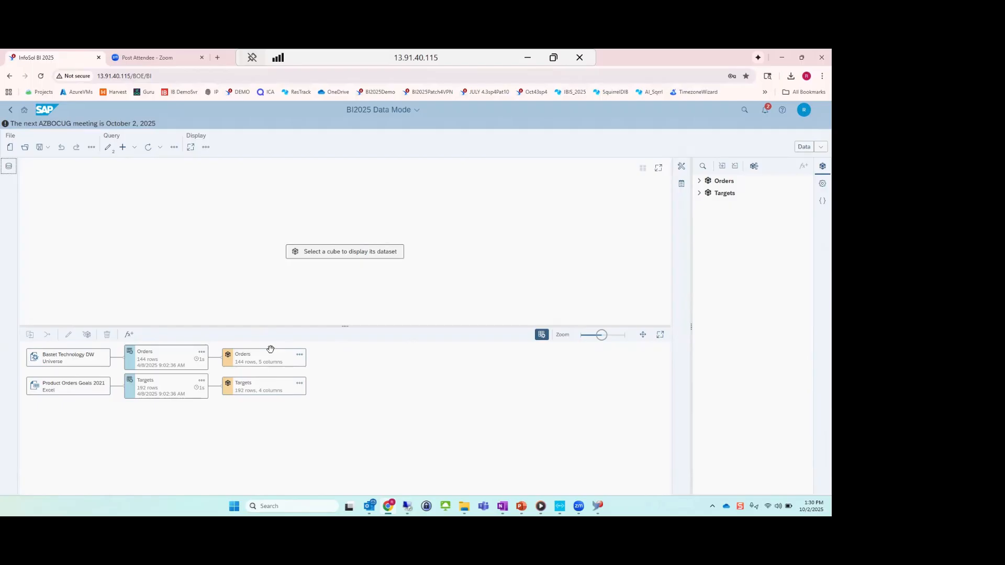
Display the Orders cube's dataset and set the Order Month column's formula to =Left([Order Month];3), validating it before applying.
left_click(258, 357)
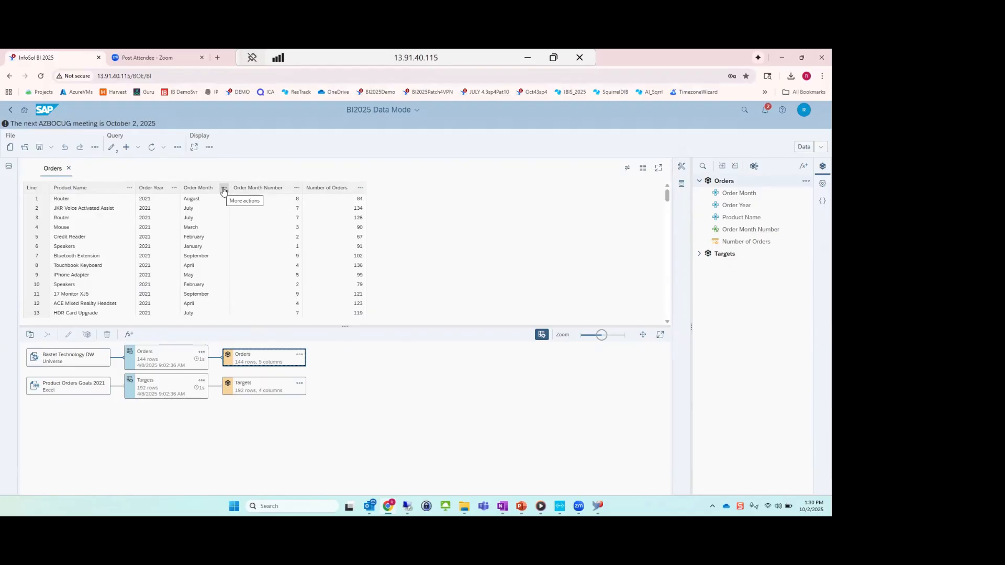
left_click(223, 189)
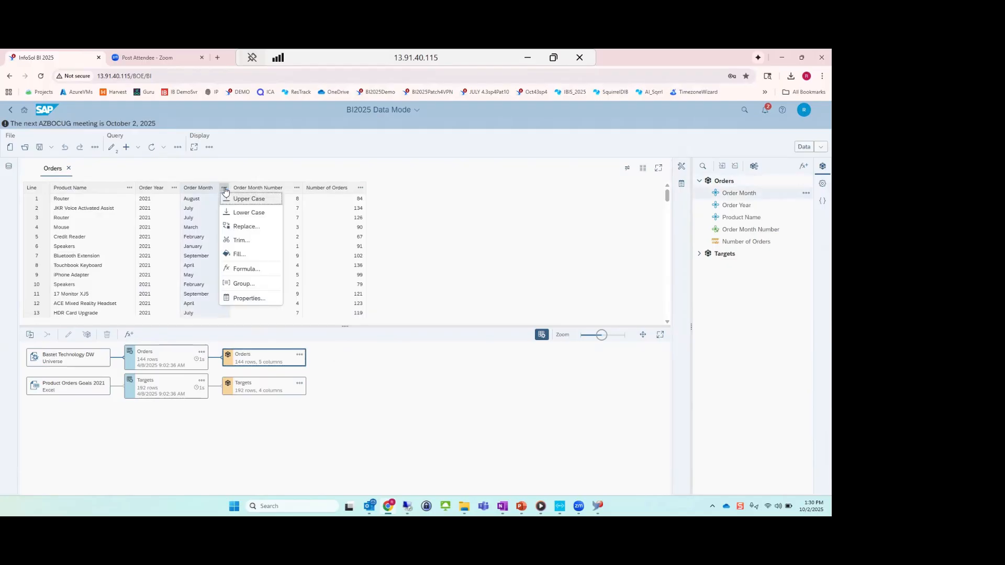
left_click(247, 270)
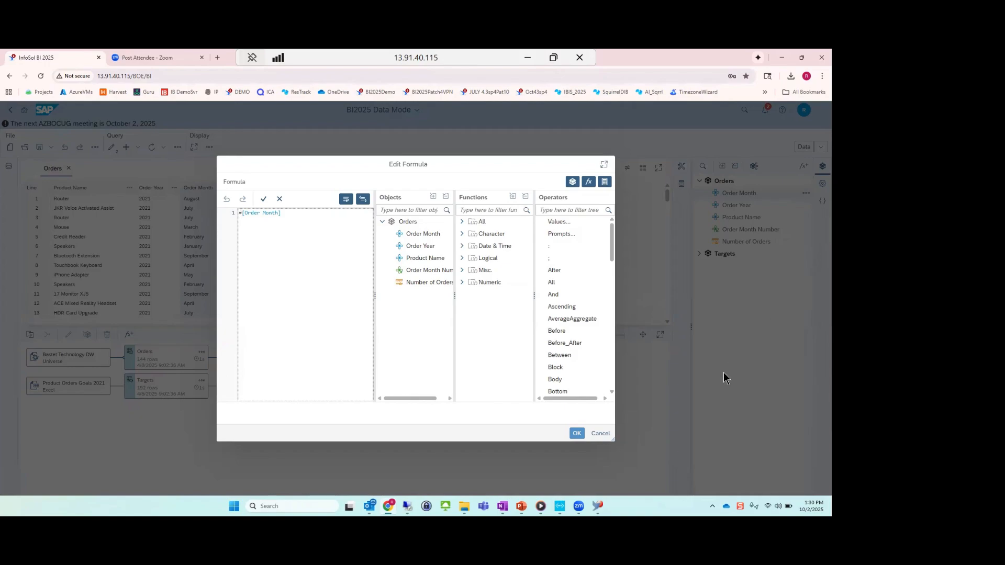
type("Left")
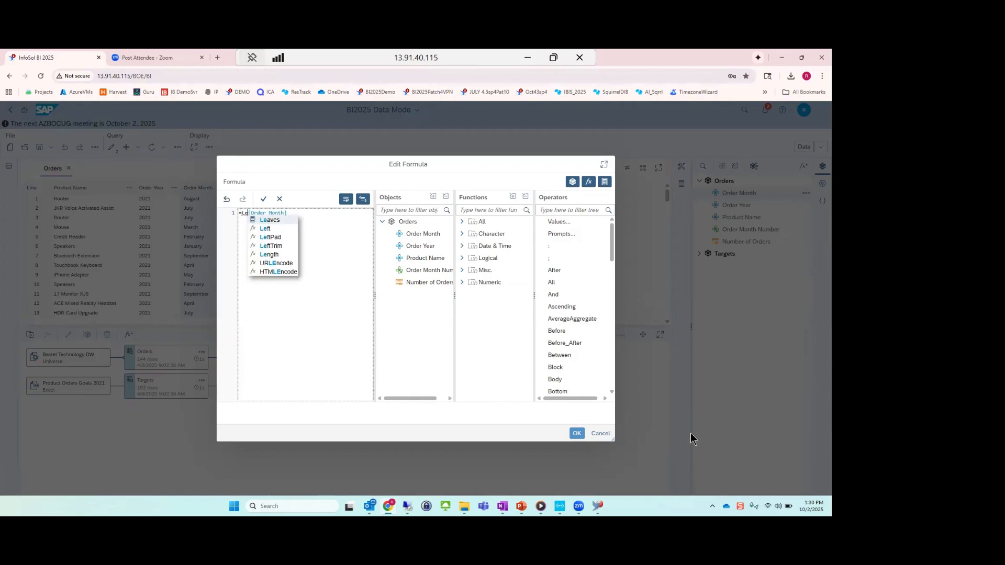
type("(")
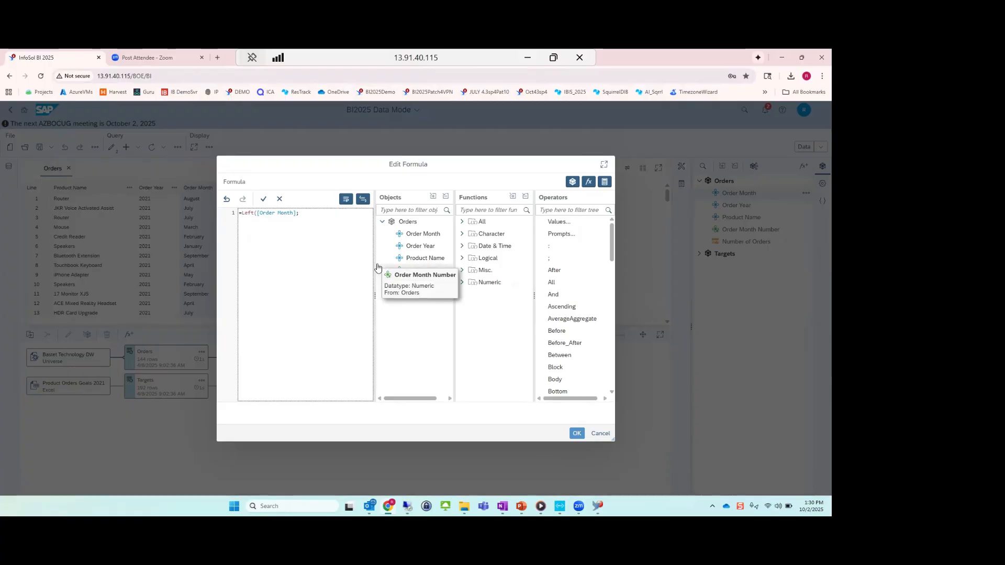
type(")")
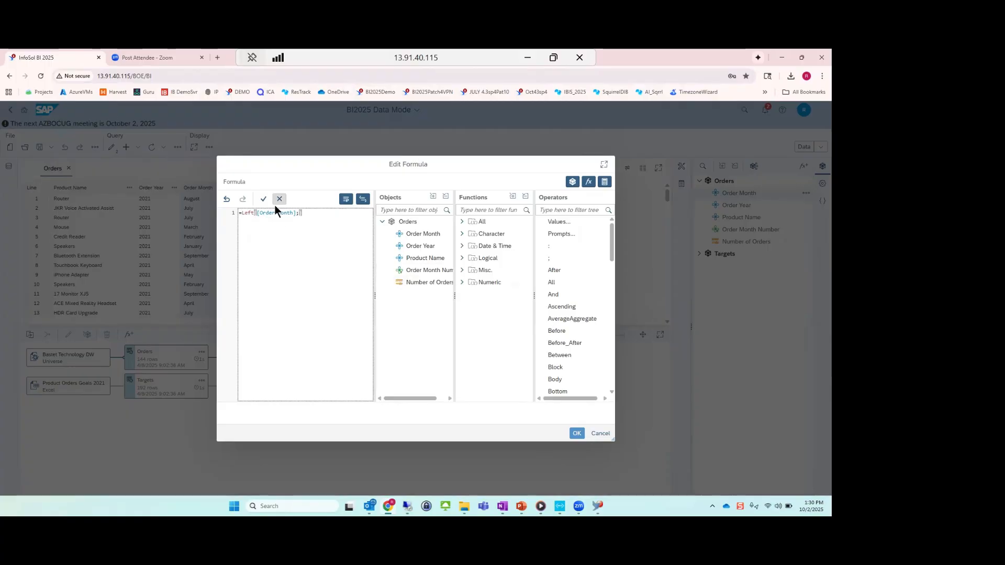
left_click(263, 199)
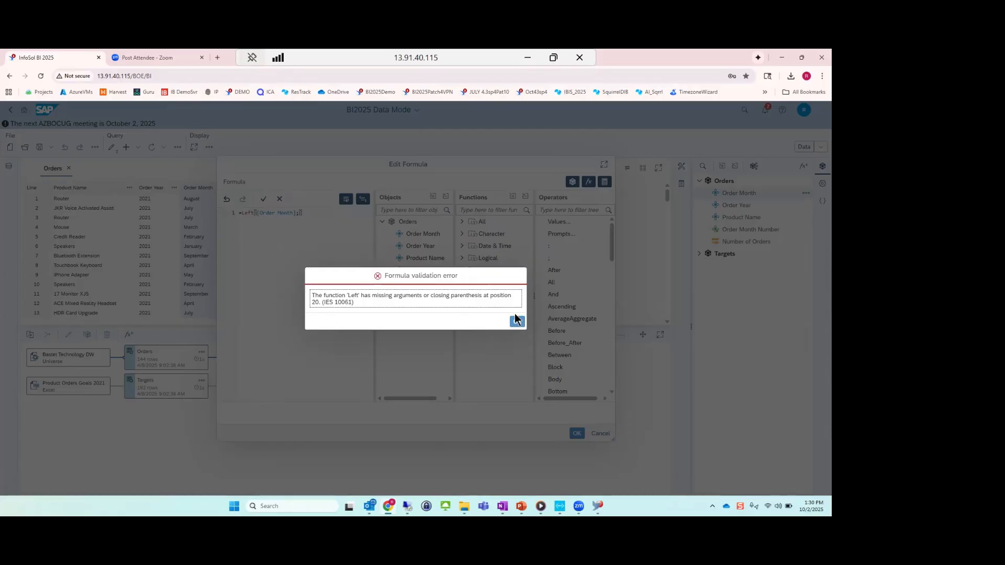
left_click(515, 321)
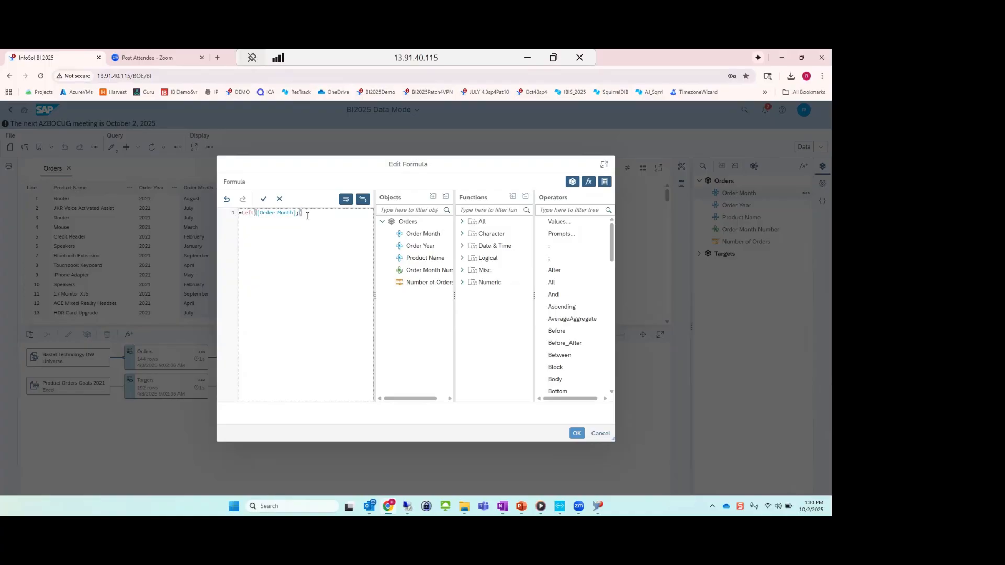
type("3")
left_click(263, 199)
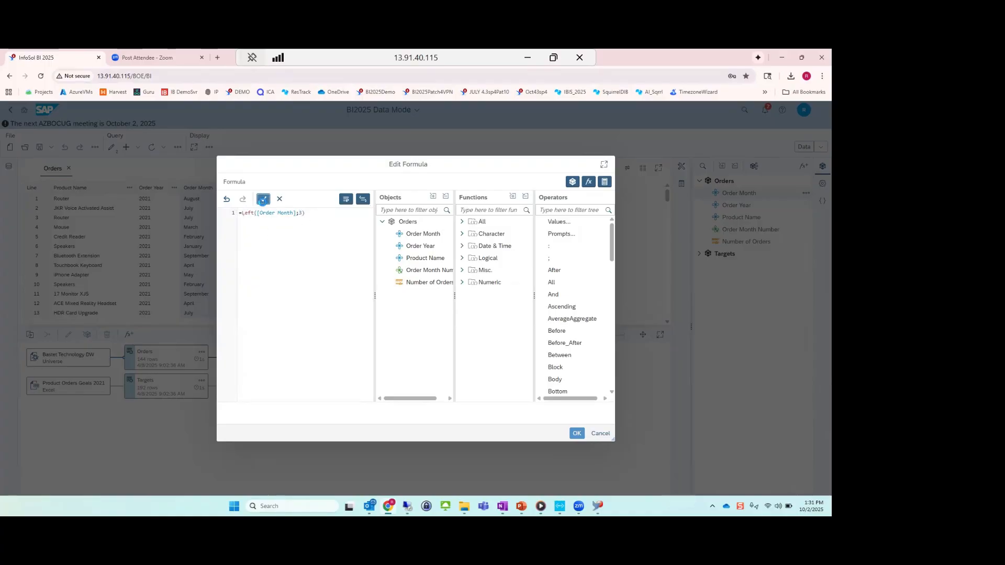
left_click(576, 434)
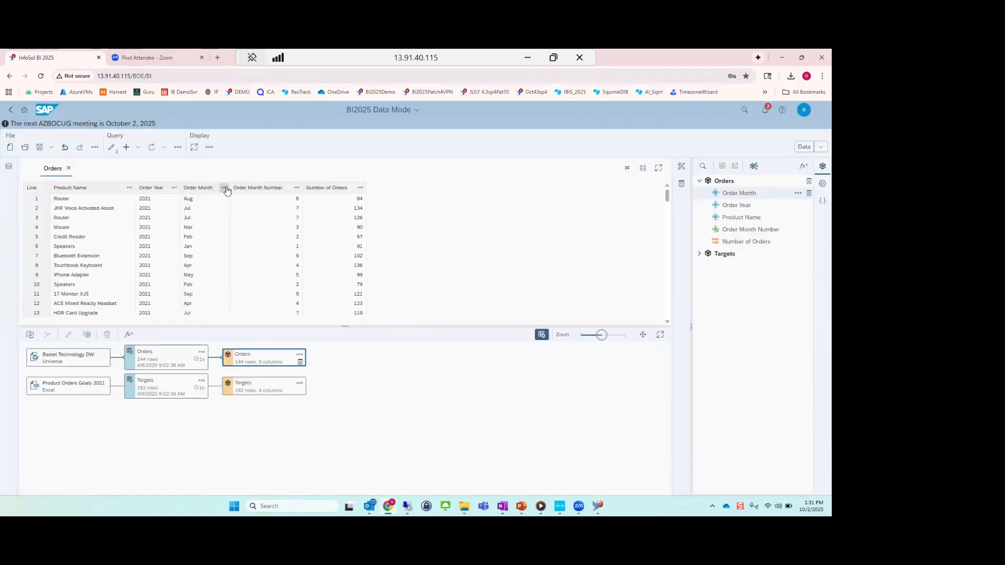
Convert the Order Month values in the Orders cube to upper case, and display the Targets cube's dataset for comparison.
left_click(224, 187)
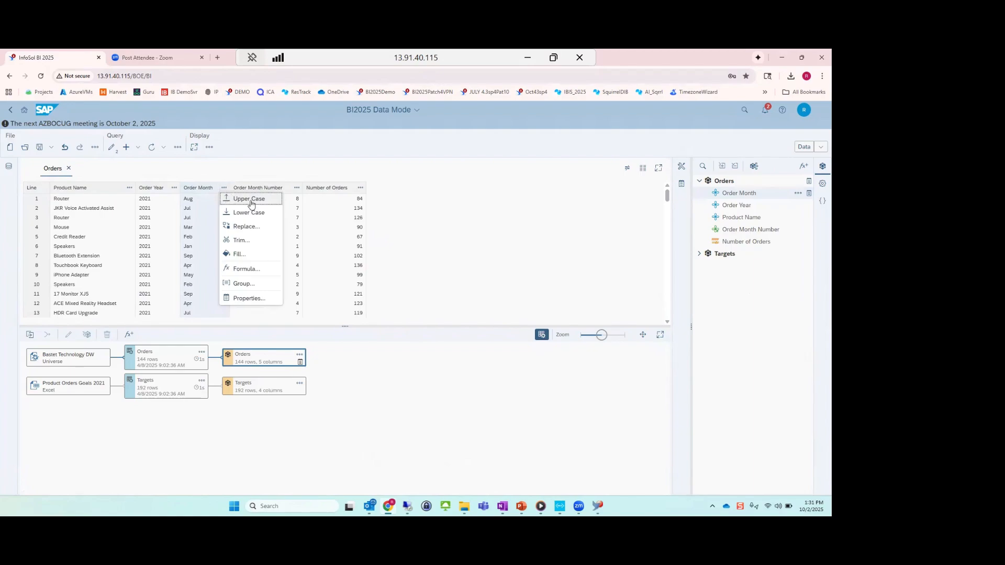
left_click(251, 199)
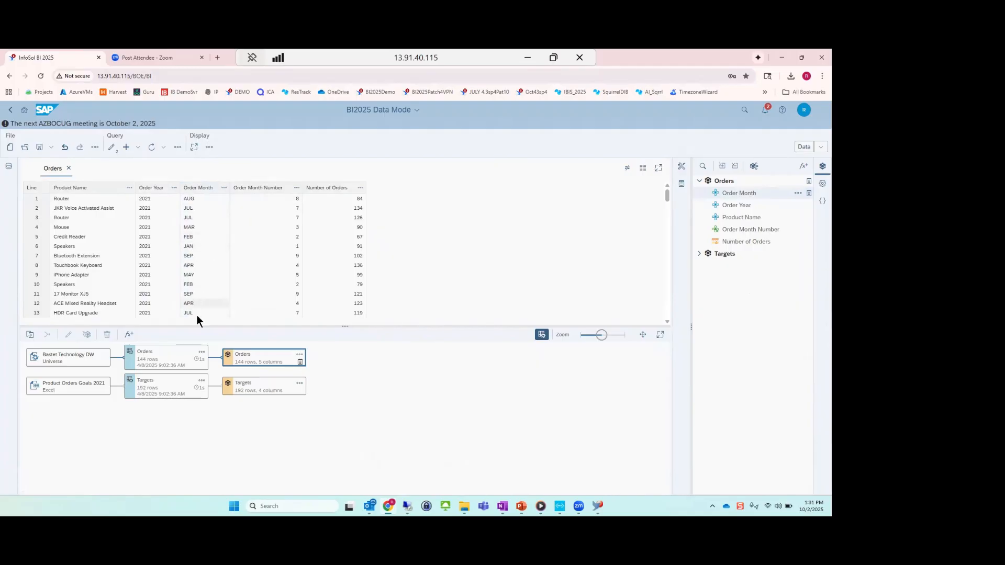
left_click(265, 385)
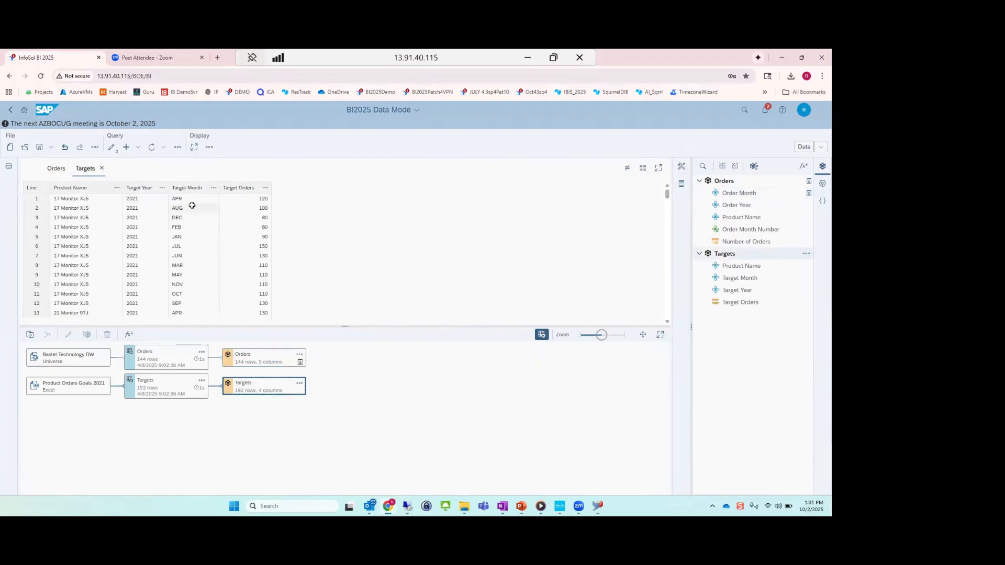
Select the Orders and Targets cubes, start combining them into a new cube, and set the operator to Right join.
left_click(260, 356)
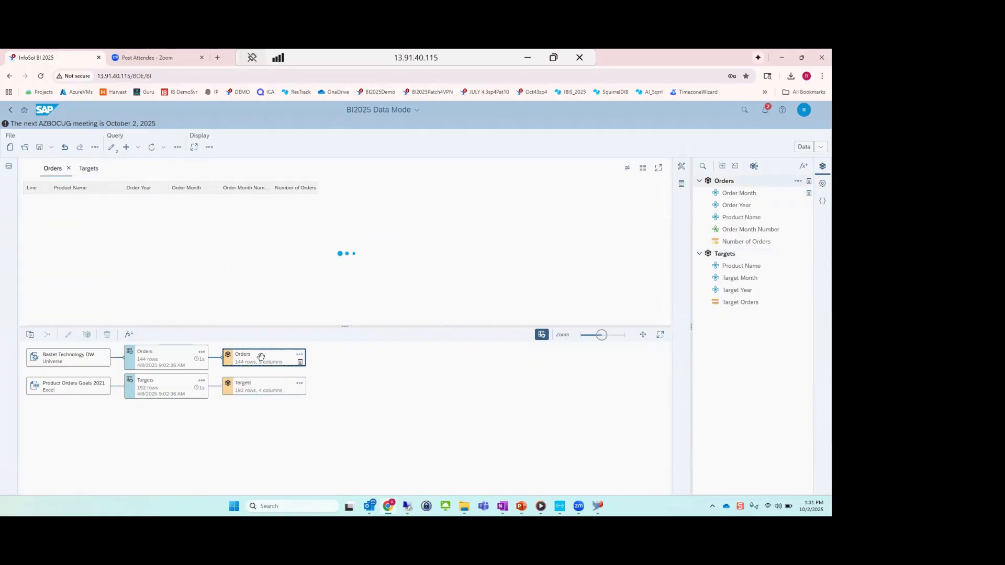
left_click(260, 392)
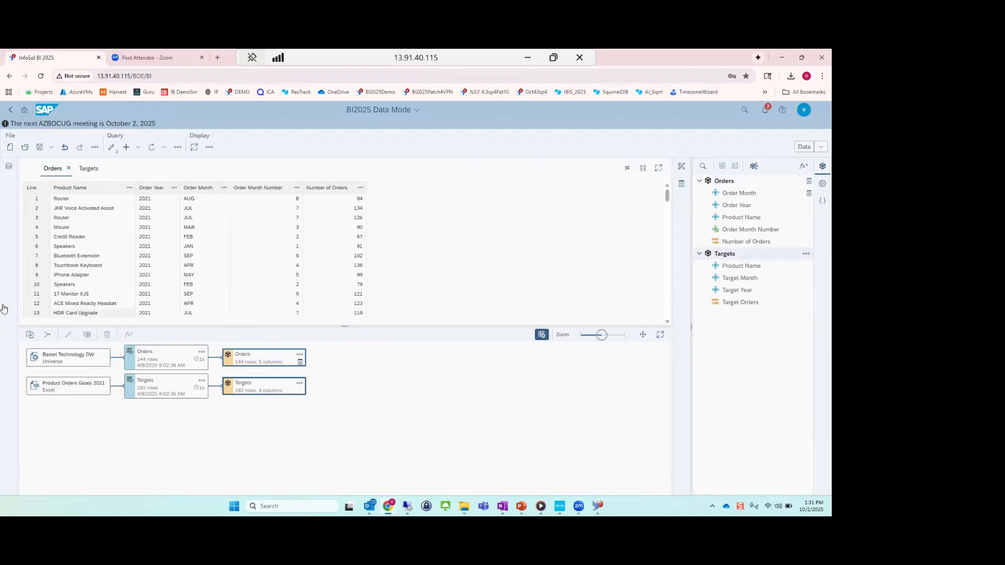
left_click(47, 335)
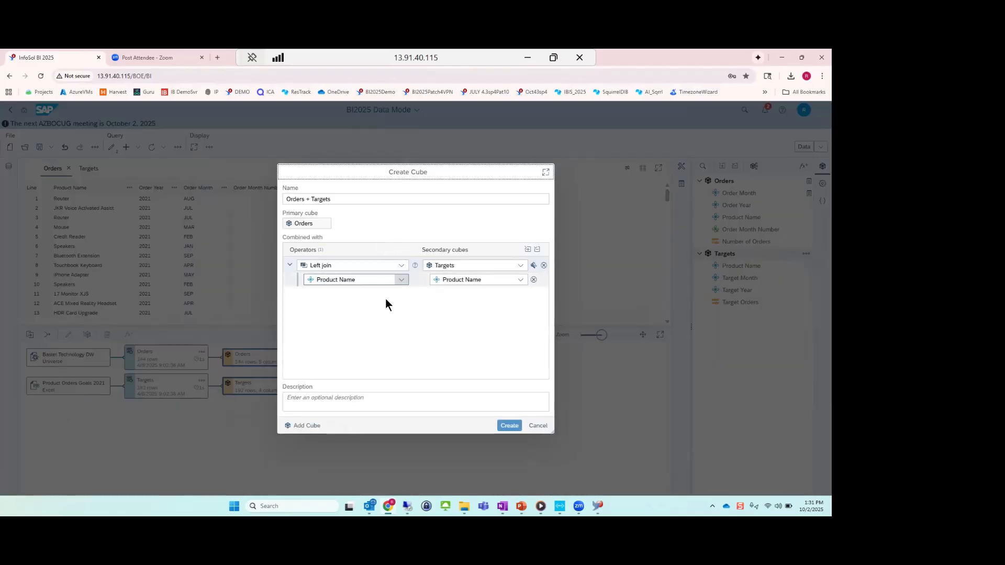
left_click(402, 266)
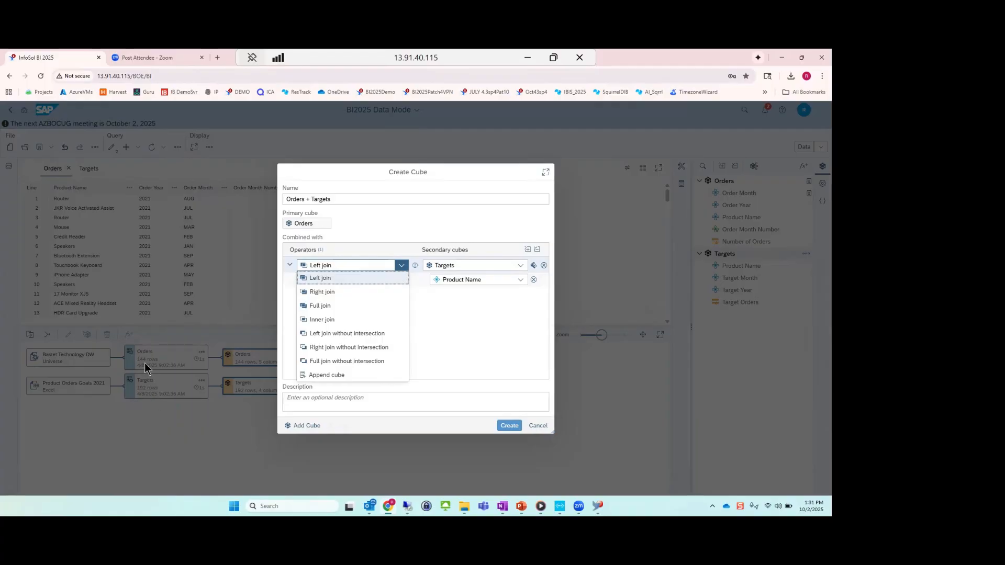
left_click(330, 292)
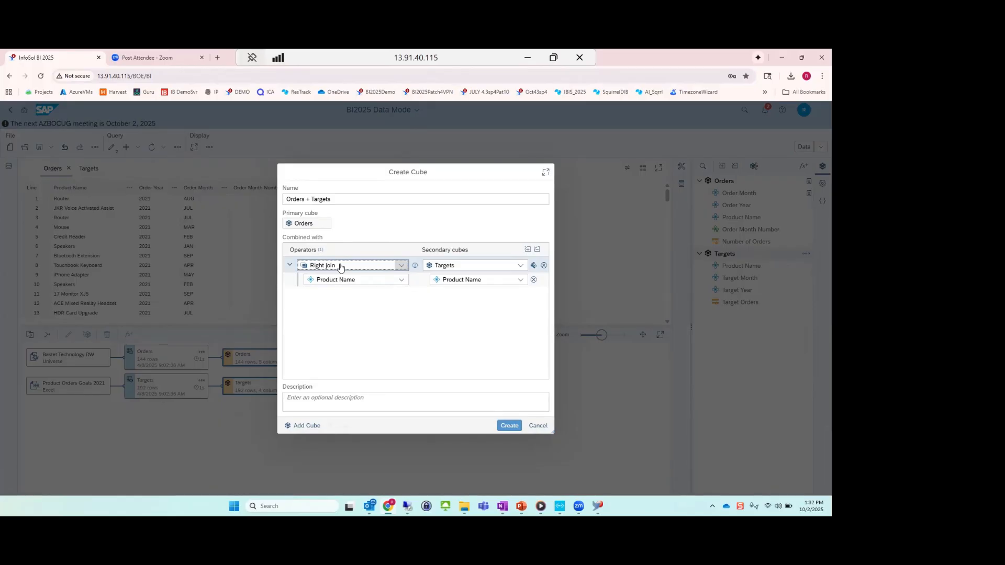
left_click(401, 266)
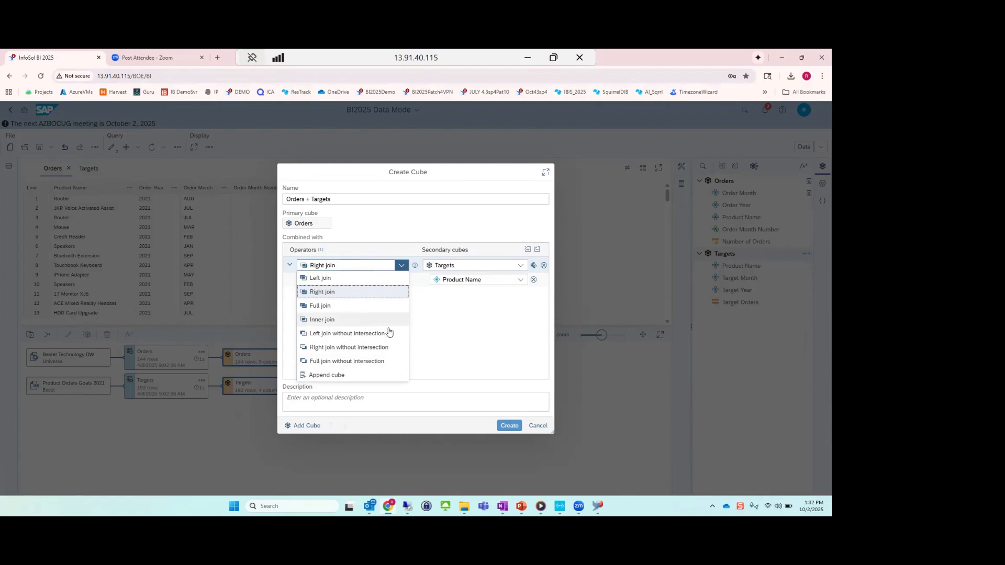
left_click(444, 329)
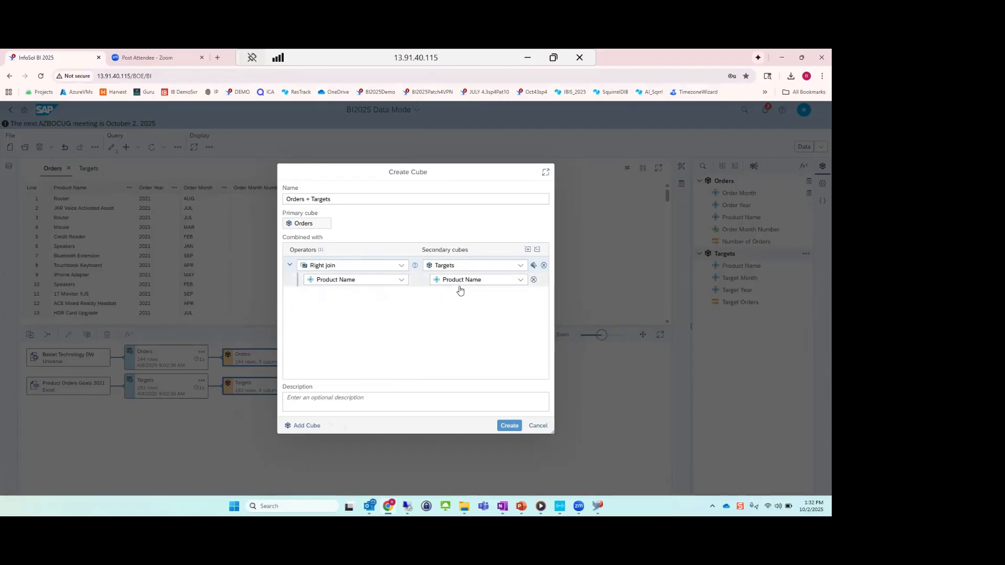
Add the join keys Order Year–Target Year and Order Month–Target Month, create the Orders + Targets cube, and review its rows.
left_click(534, 267)
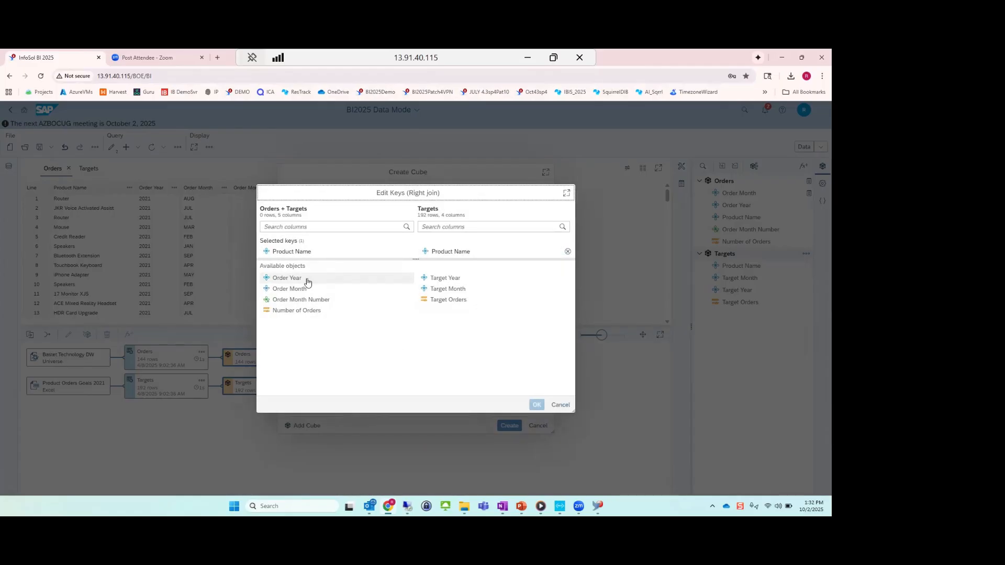
left_click(303, 282)
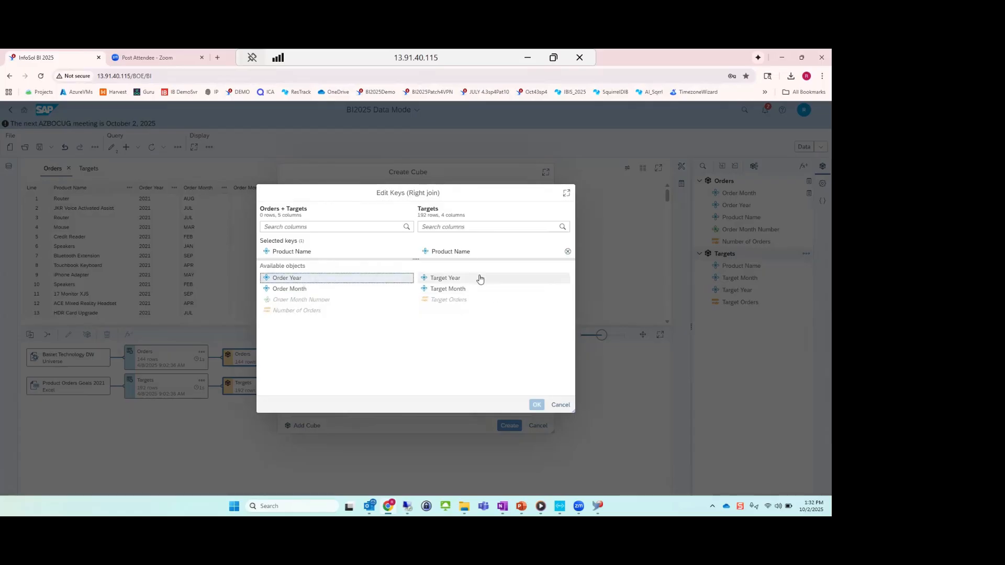
left_click(472, 277)
left_click(312, 288)
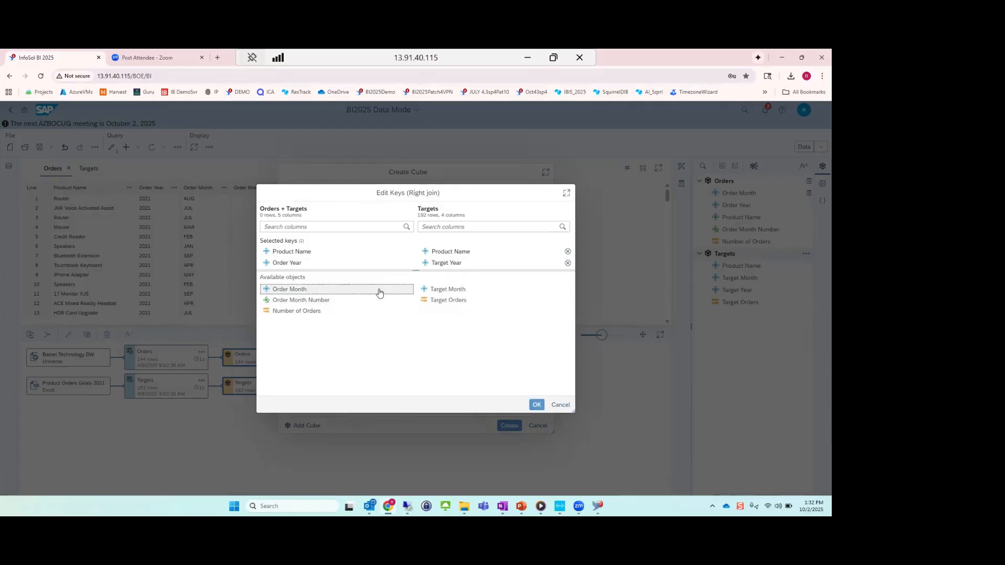
left_click(453, 290)
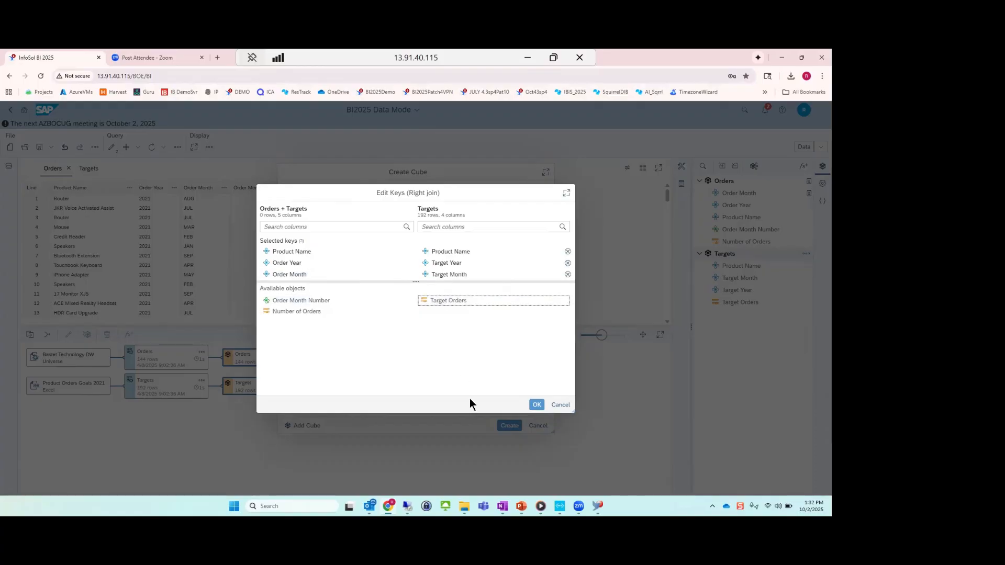
left_click(538, 405)
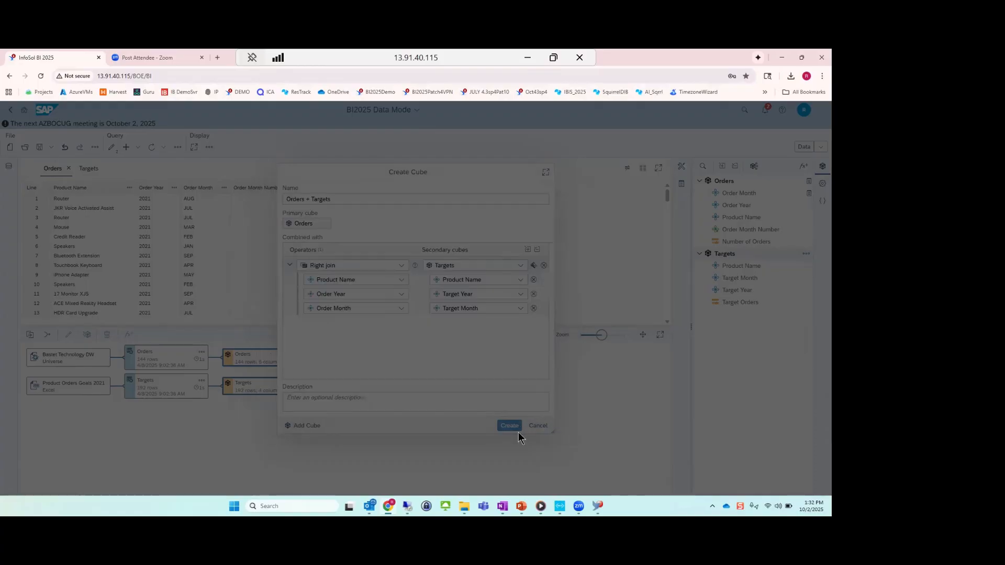
left_click(505, 424)
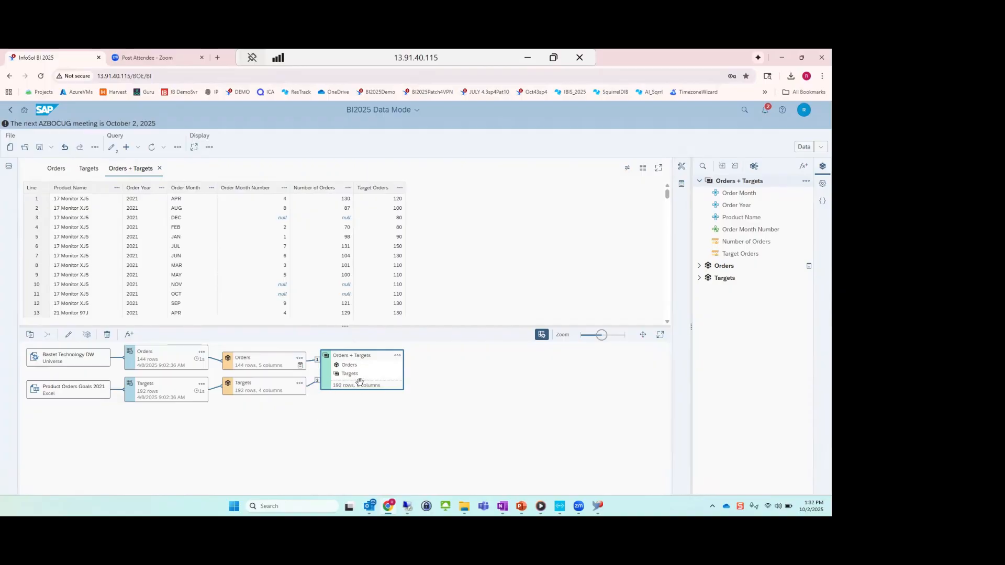
scroll(319, 268, "down", 3)
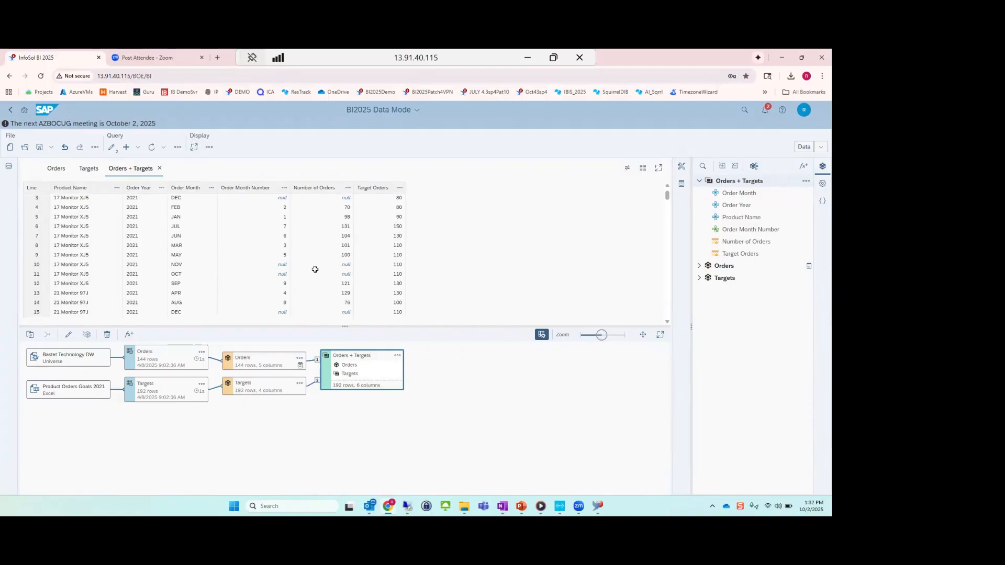
scroll(319, 283, "up", 3)
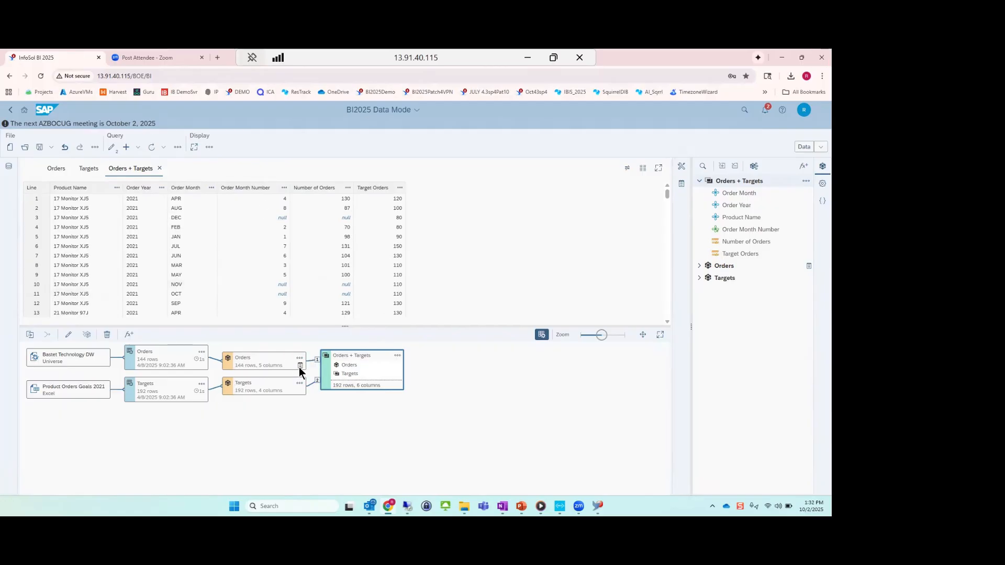
Hide the source cubes Orders and Targets, leaving only the combined cube available for reporting.
mouse_move(300, 366)
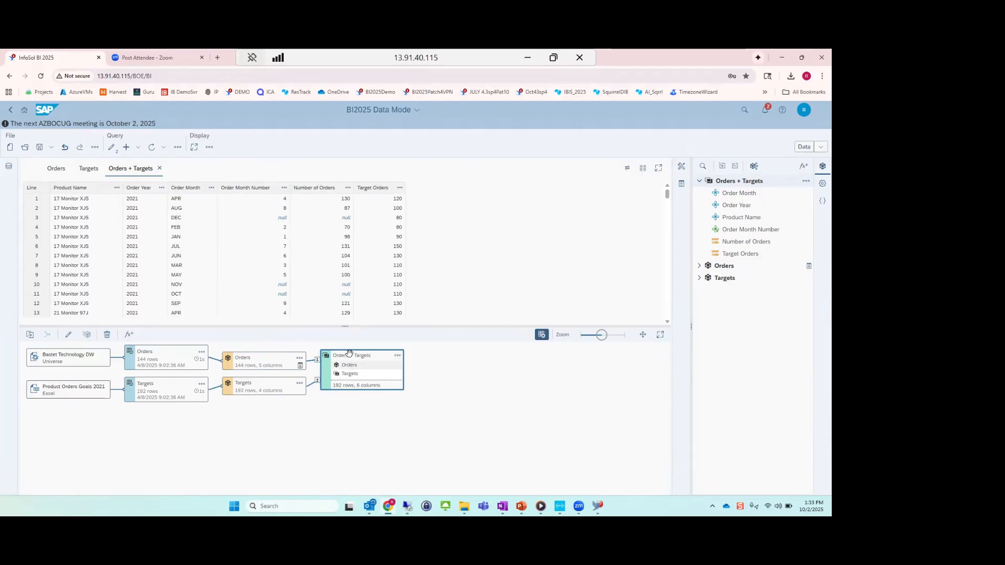
left_click(299, 359)
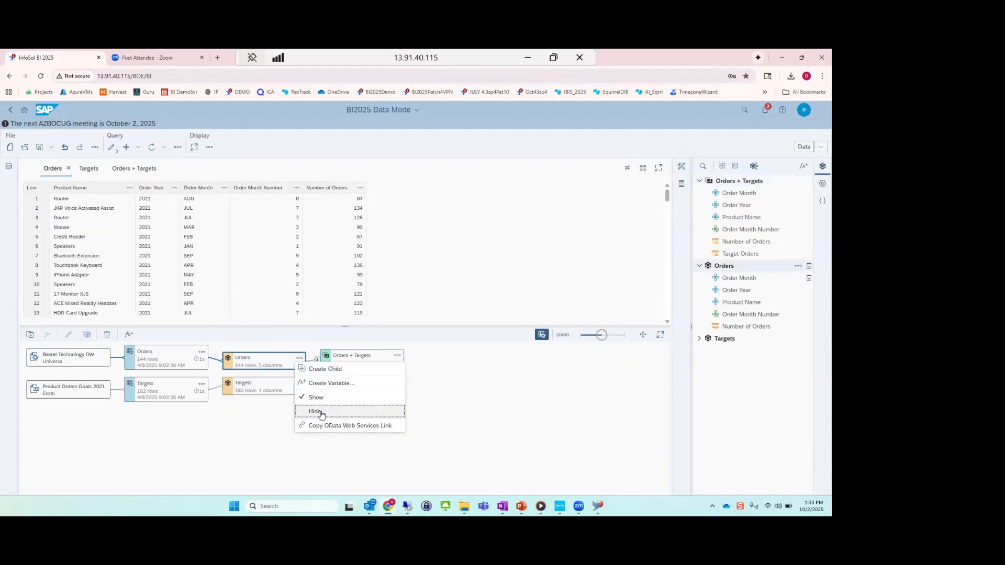
left_click(293, 379)
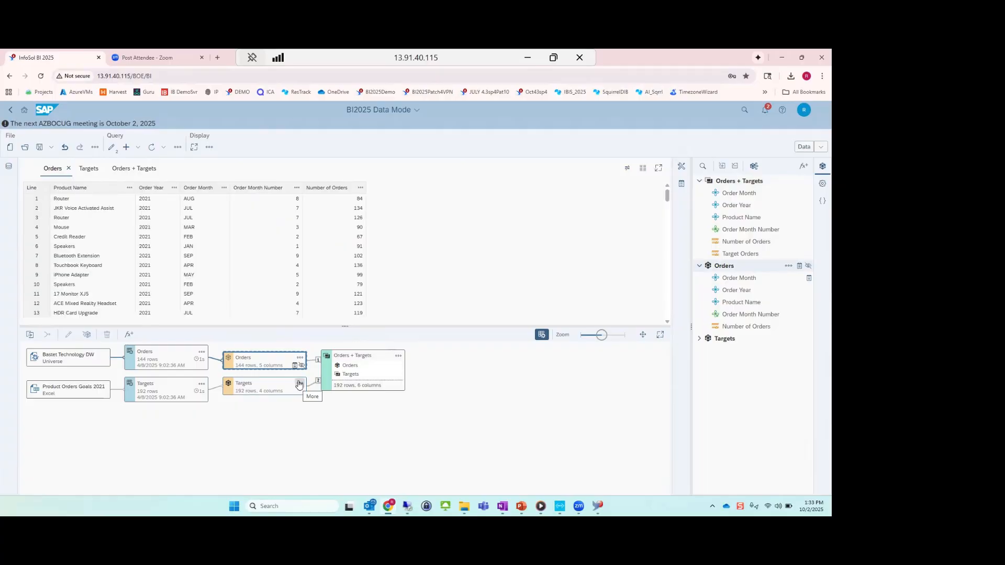
left_click(299, 383)
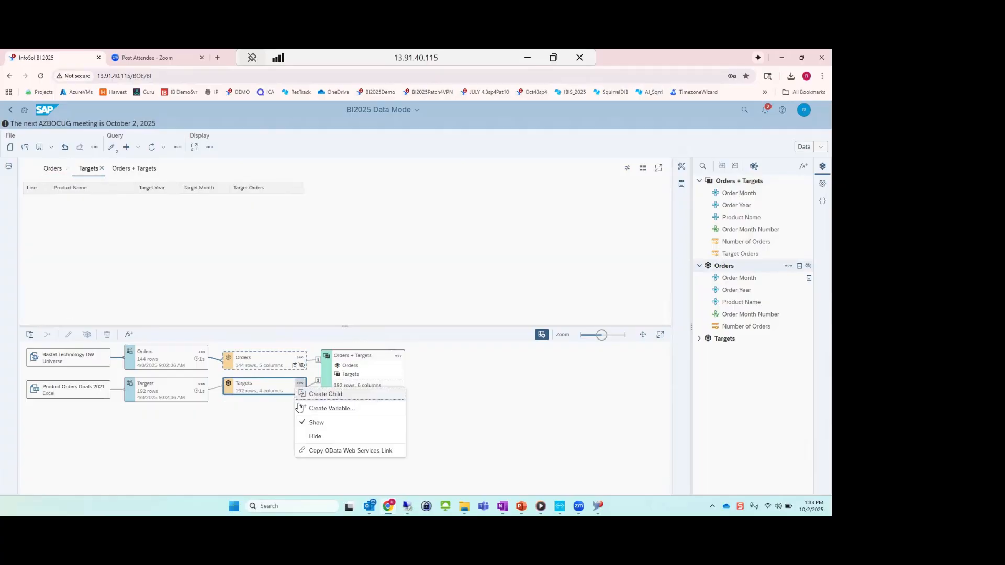
left_click(319, 437)
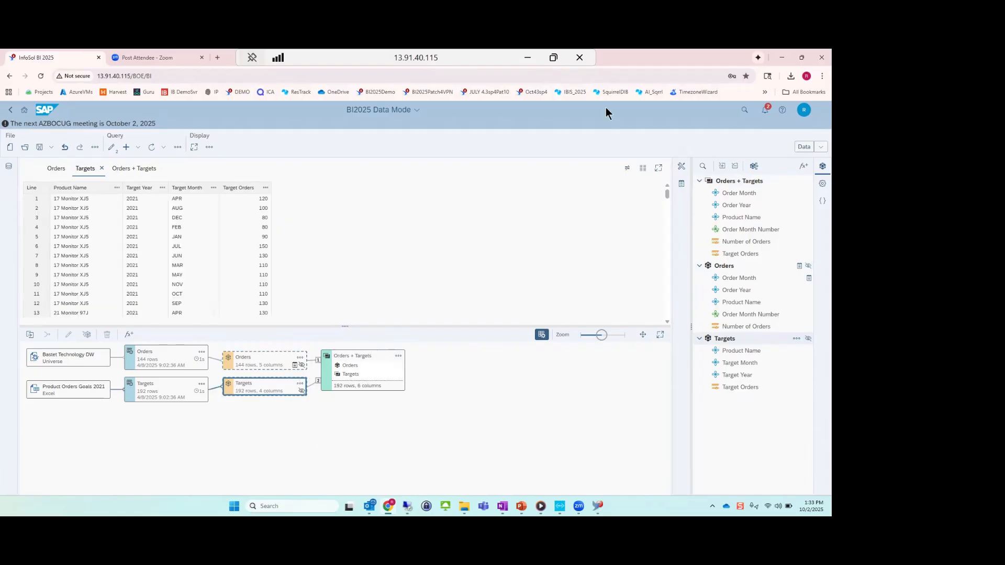
Switch the BI2025 Data Mode document to Design mode, and go to the already open document ZZ_BI 2025 - Dashboard.
left_click(821, 147)
left_click(791, 173)
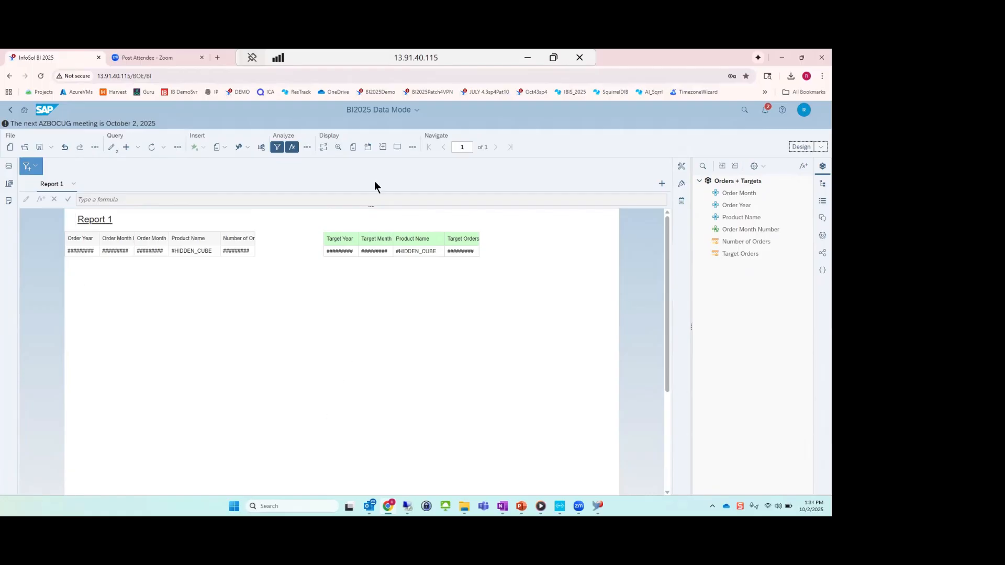
left_click(360, 110)
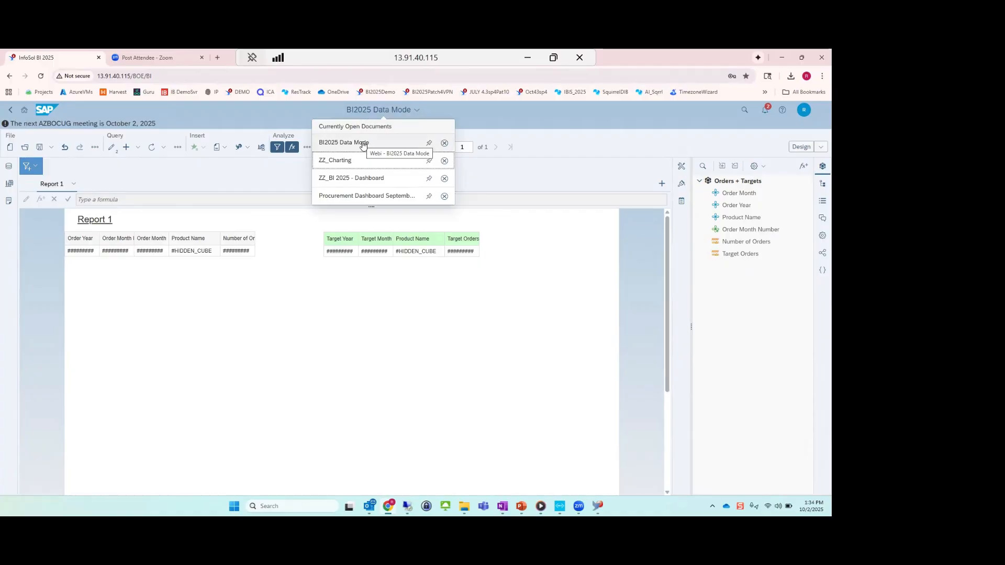
left_click(350, 179)
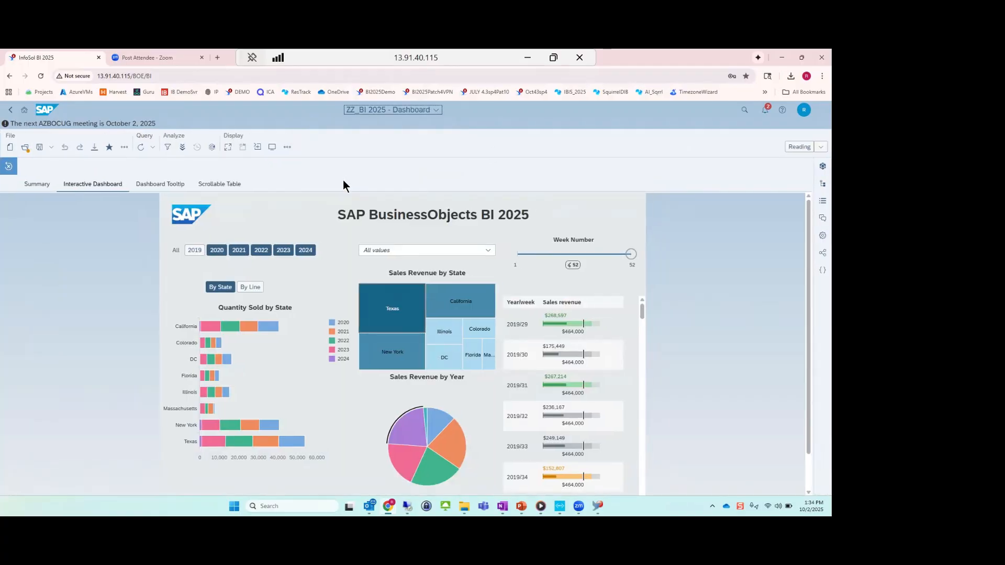
Pin the table in the Scrollable Table report as a home page tile, and go to My Tiles in BI Launch Pad.
left_click(219, 184)
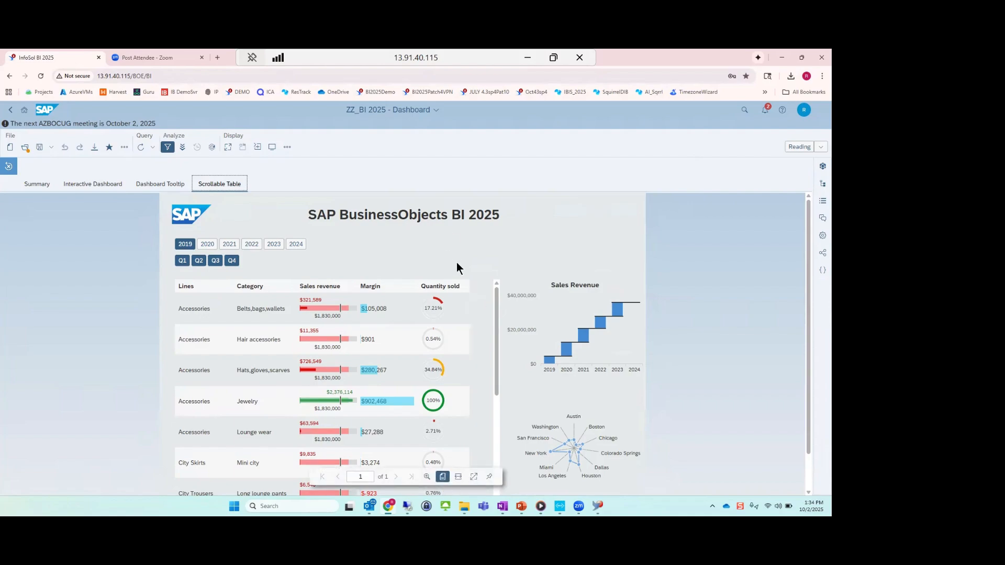
left_click(478, 299)
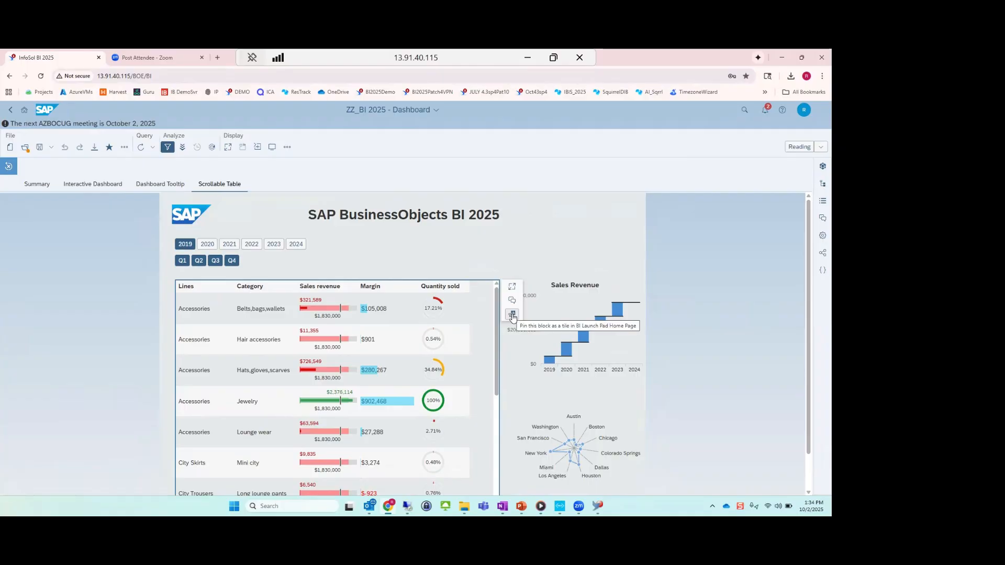
left_click(512, 315)
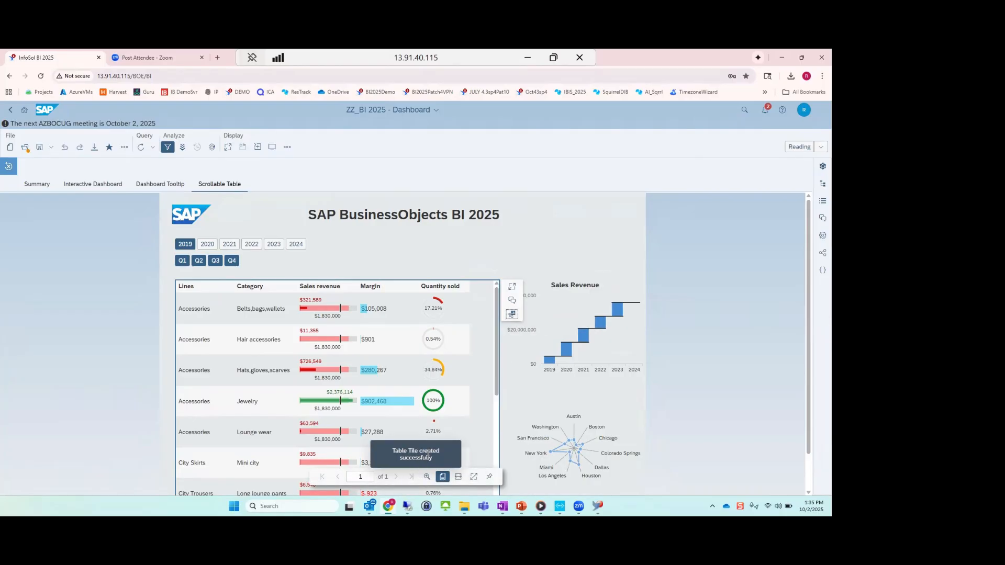
left_click(23, 111)
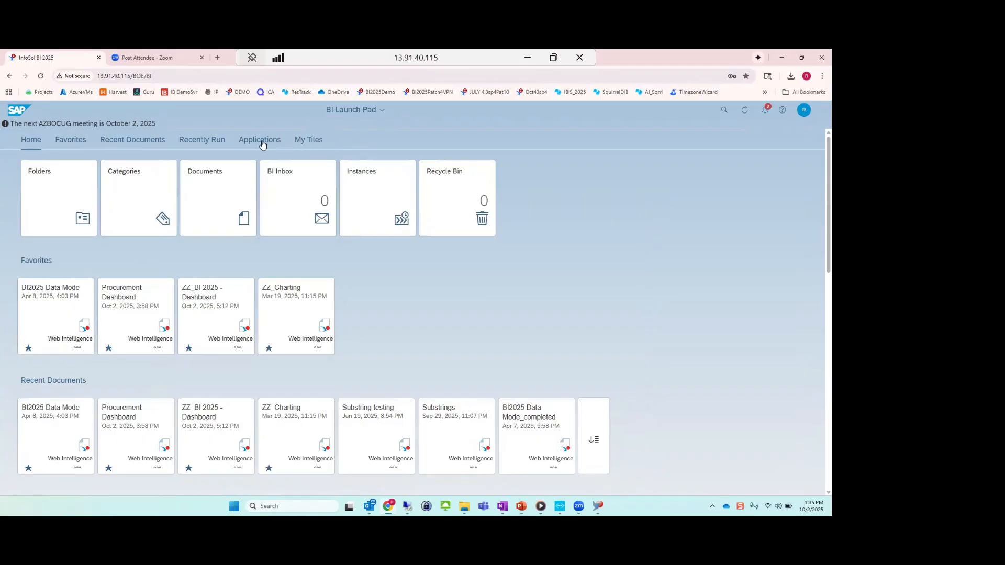
left_click(317, 140)
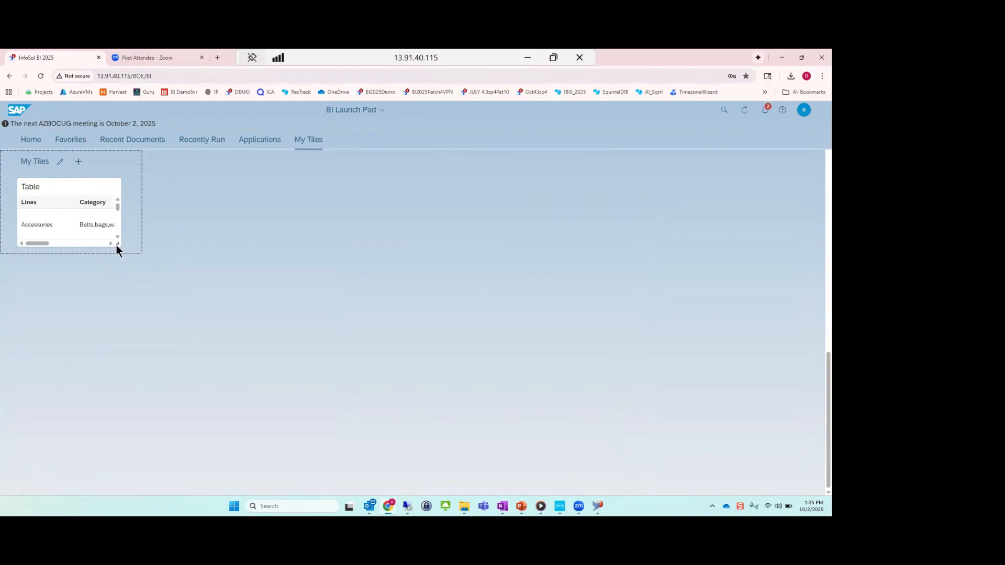
Try out several larger and smaller sizes for the pinned Table tile, finishing with its smallest size.
left_click_drag(119, 243, 432, 416)
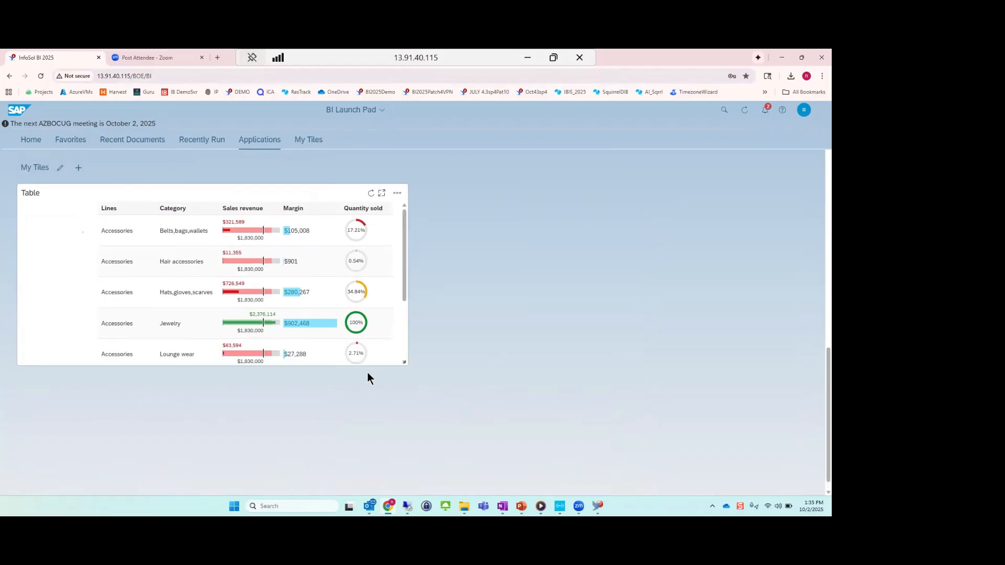
left_click_drag(367, 372, 353, 403)
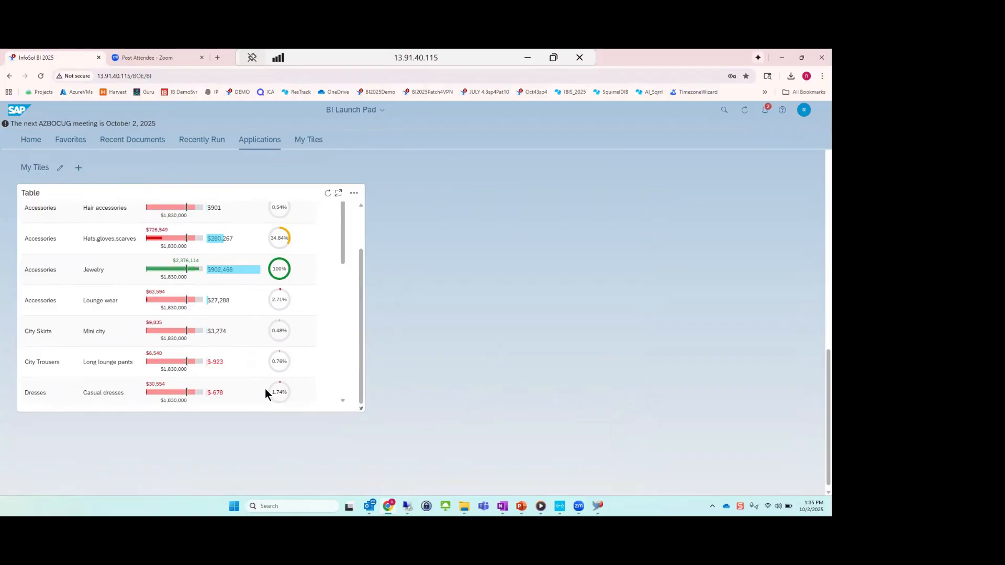
left_click_drag(360, 408, 362, 471)
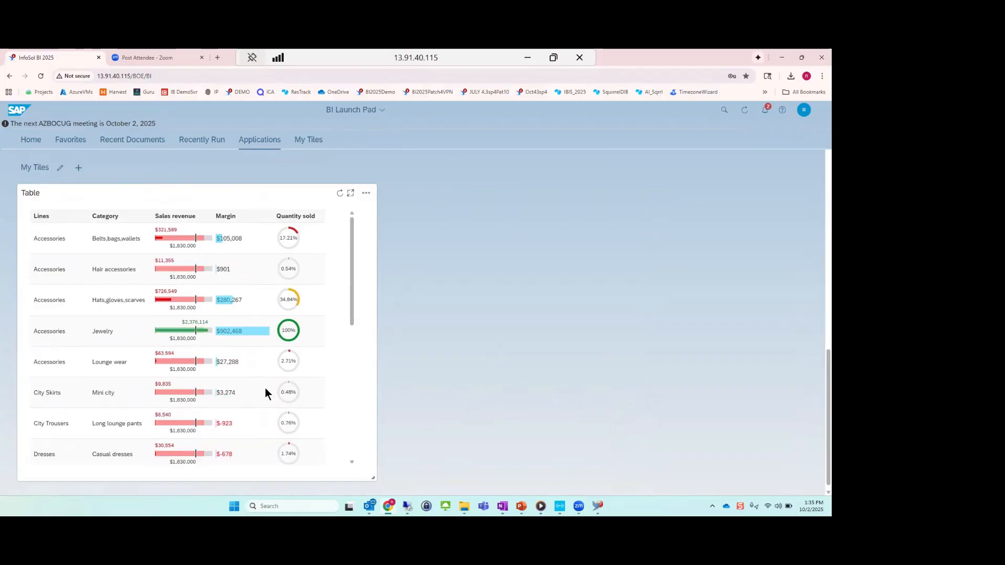
left_click_drag(373, 477, 412, 356)
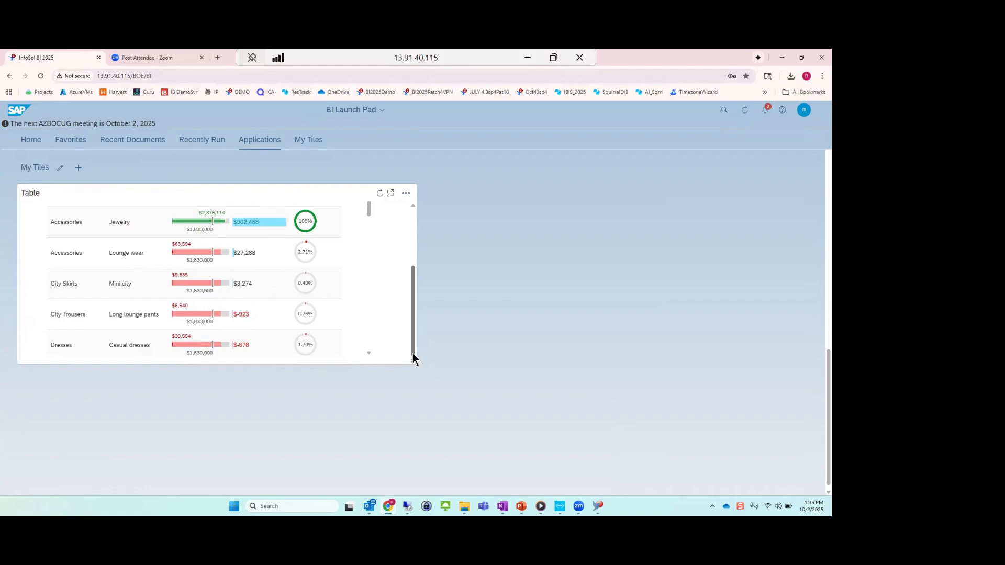
left_click_drag(413, 355, 372, 373)
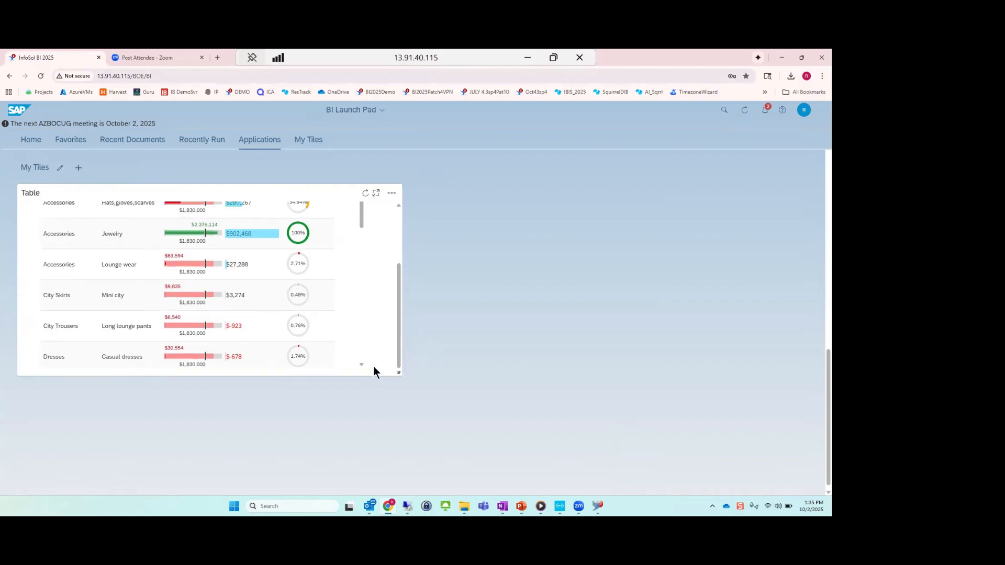
left_click_drag(355, 409, 381, 408)
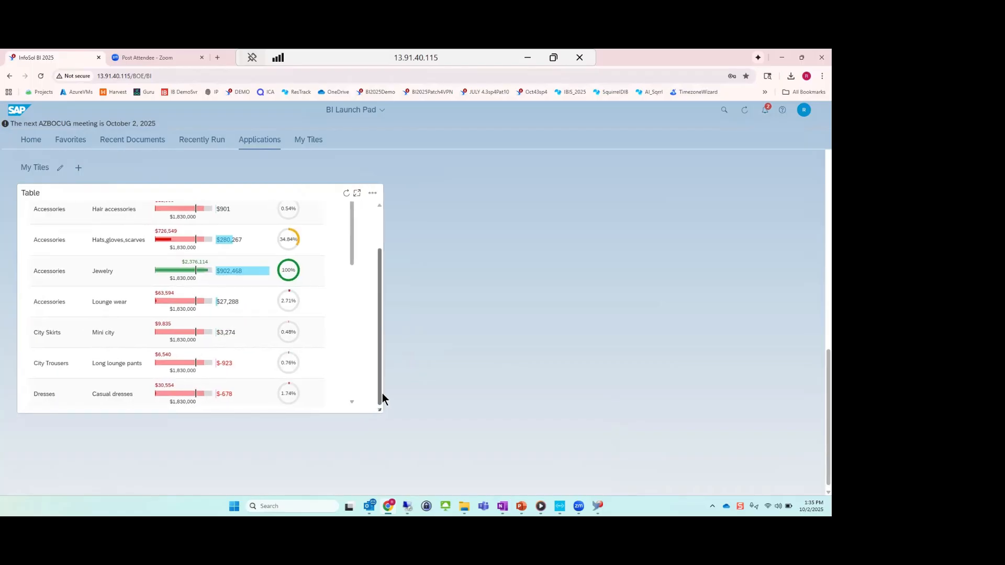
left_click_drag(383, 399, 419, 398)
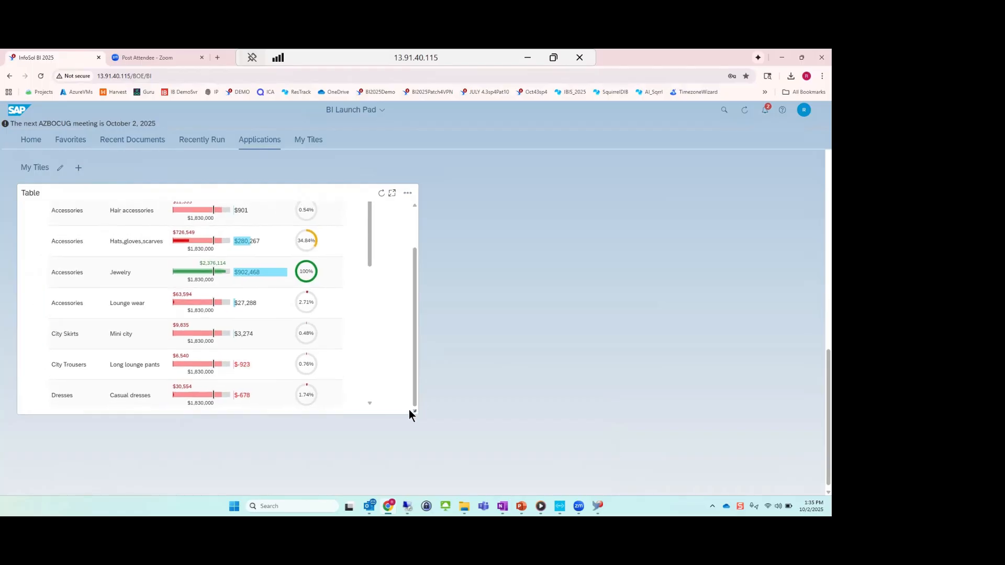
left_click_drag(409, 431, 442, 383)
left_click(334, 324)
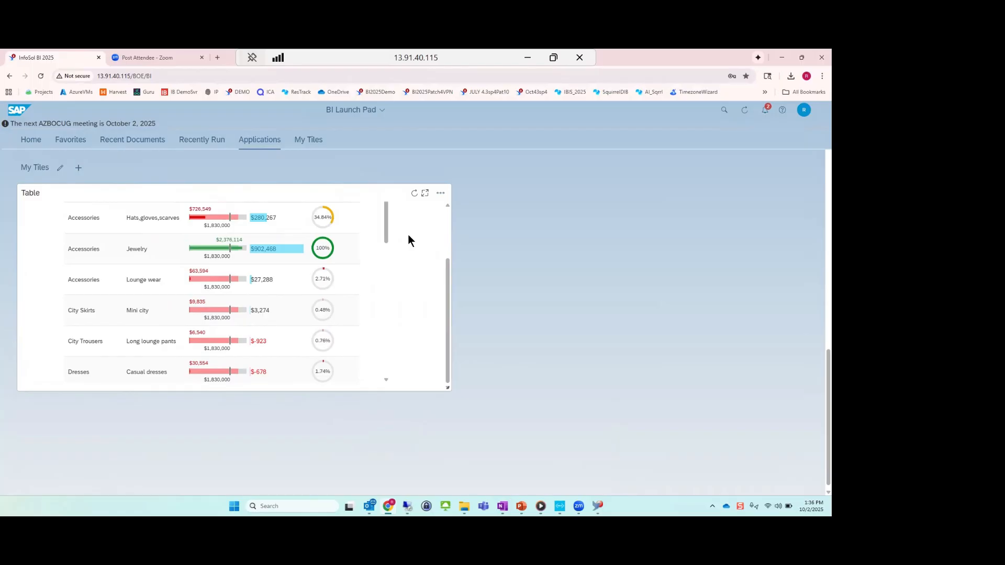
left_click_drag(447, 388, 391, 372)
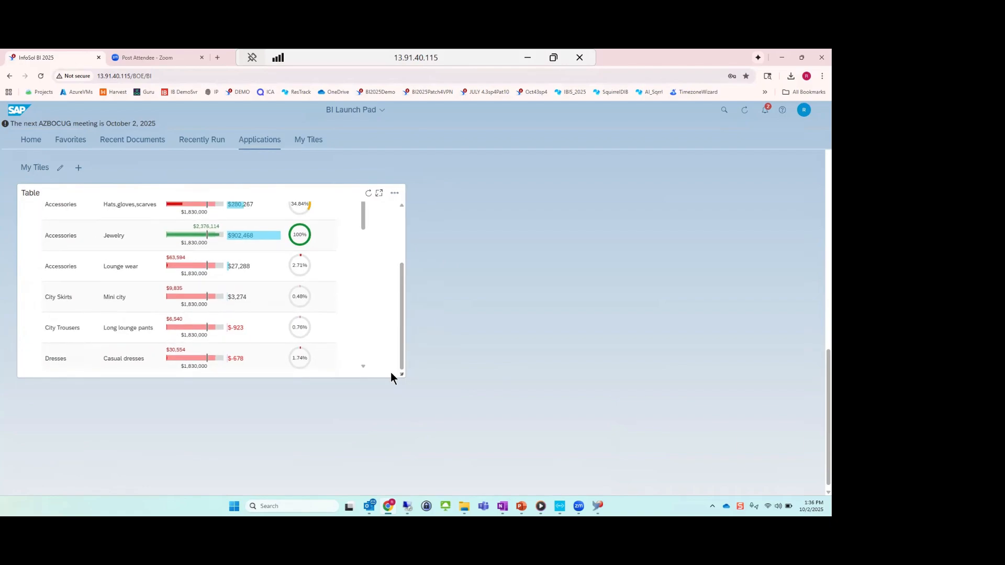
left_click_drag(402, 374, 186, 331)
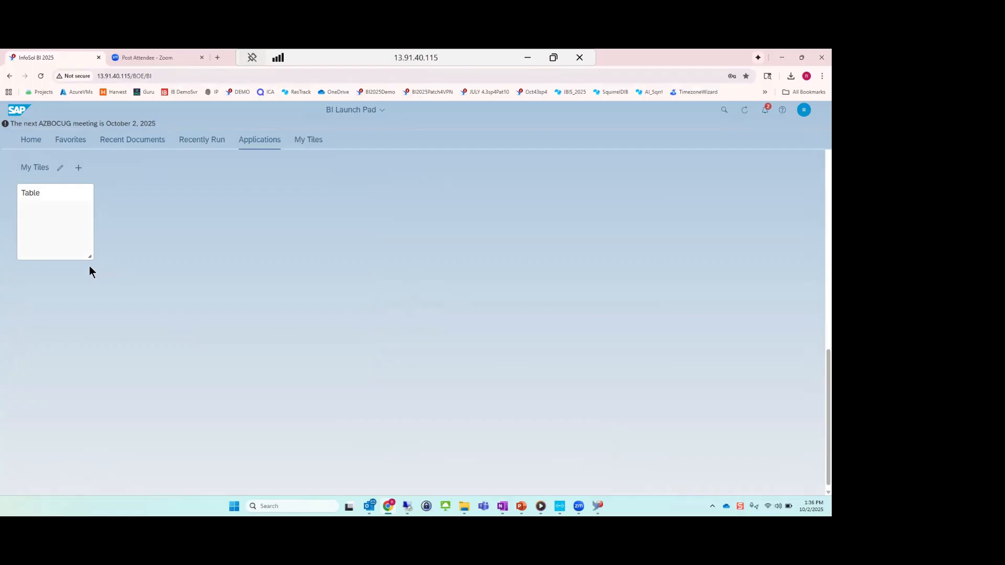
Enlarge the Table tile until the Lines, Category, Sales revenue and Margin columns fit, and open the tile's additional actions.
left_click_drag(91, 257, 281, 403)
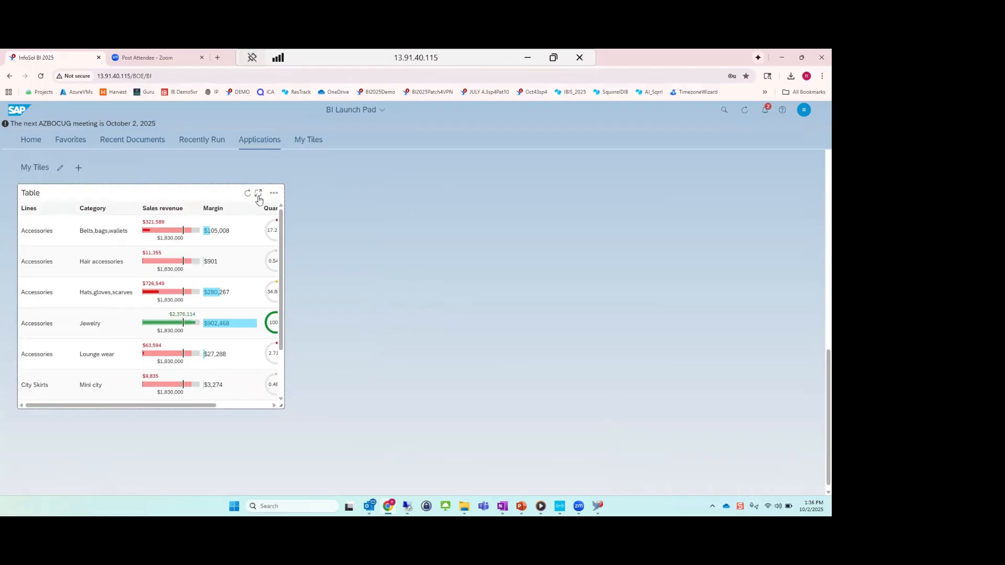
left_click(273, 193)
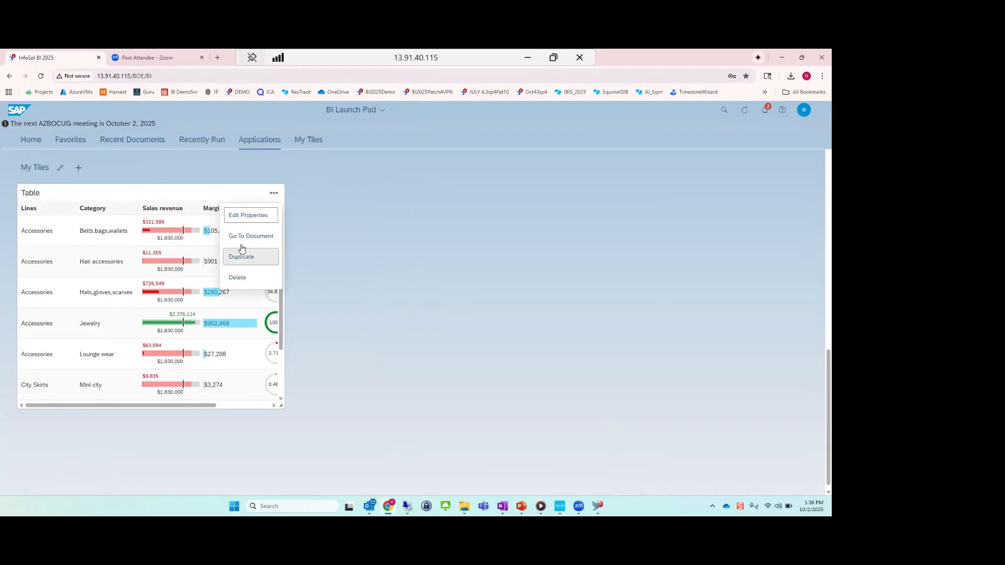